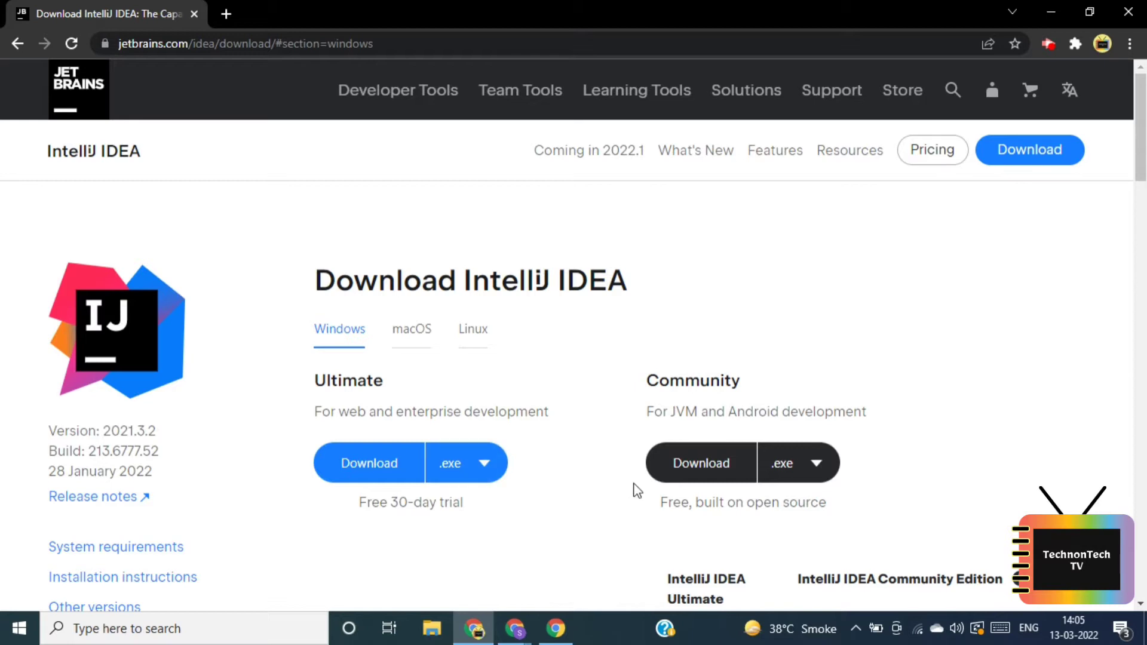
- Compare the Ultimate and Community features and download the Windows .exe installer of IntelliJ IDEA Community
scroll(636, 489, down, 1)
scroll(636, 490, down, 6)
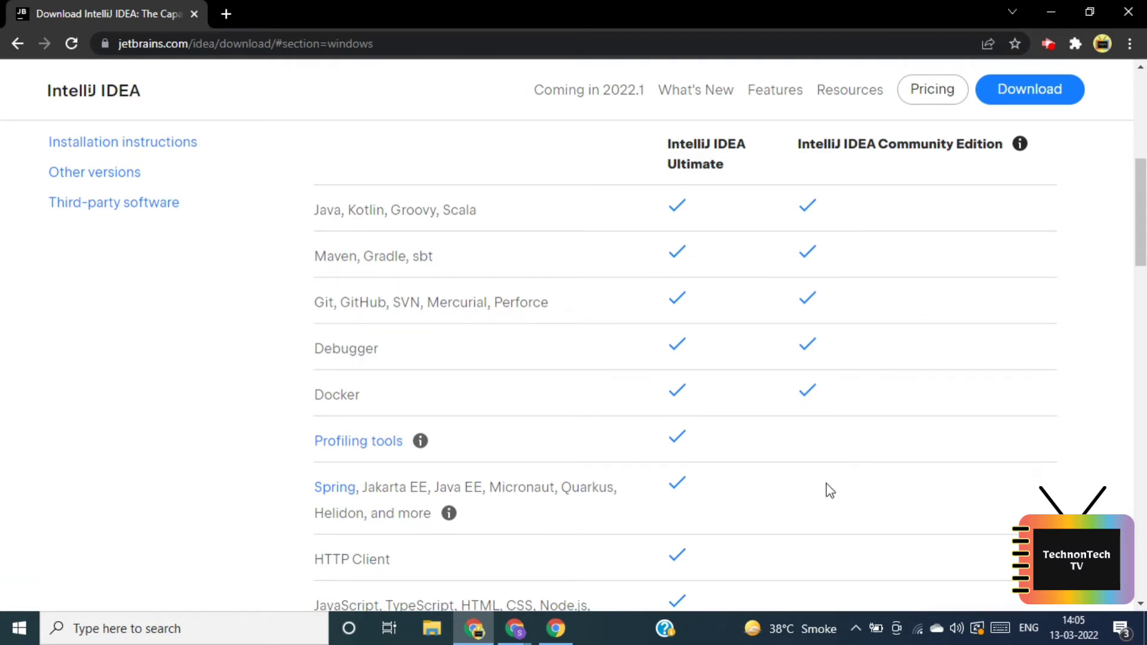
scroll(827, 485, down, 1)
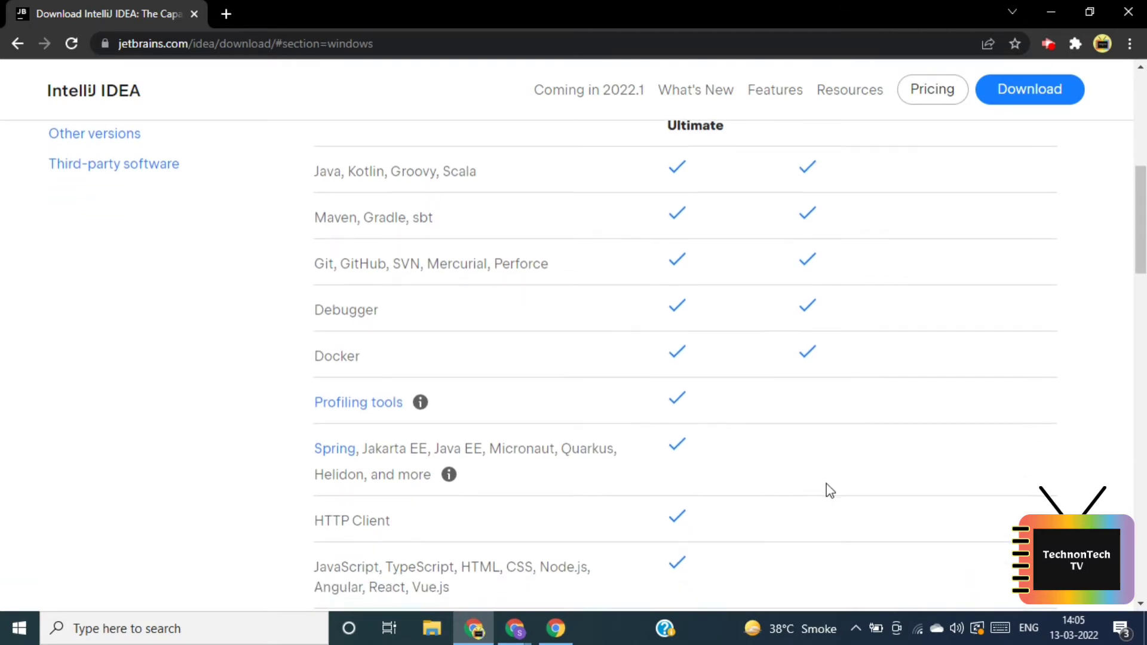
scroll(826, 483, down, 3)
scroll(826, 483, up, 3)
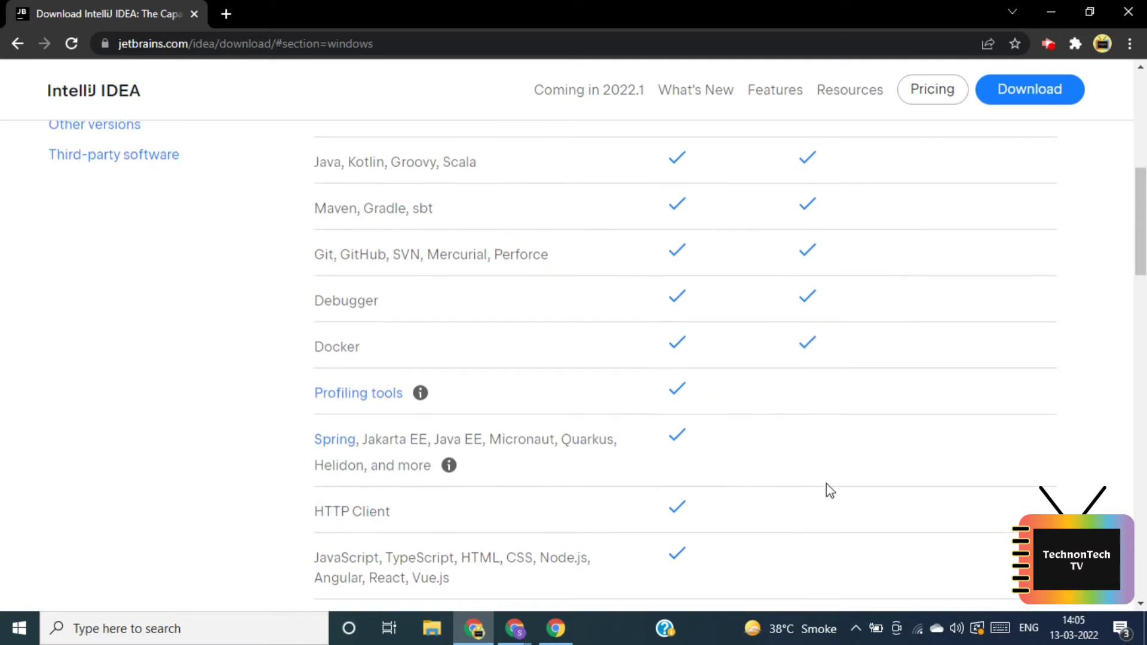
scroll(829, 490, up, 5)
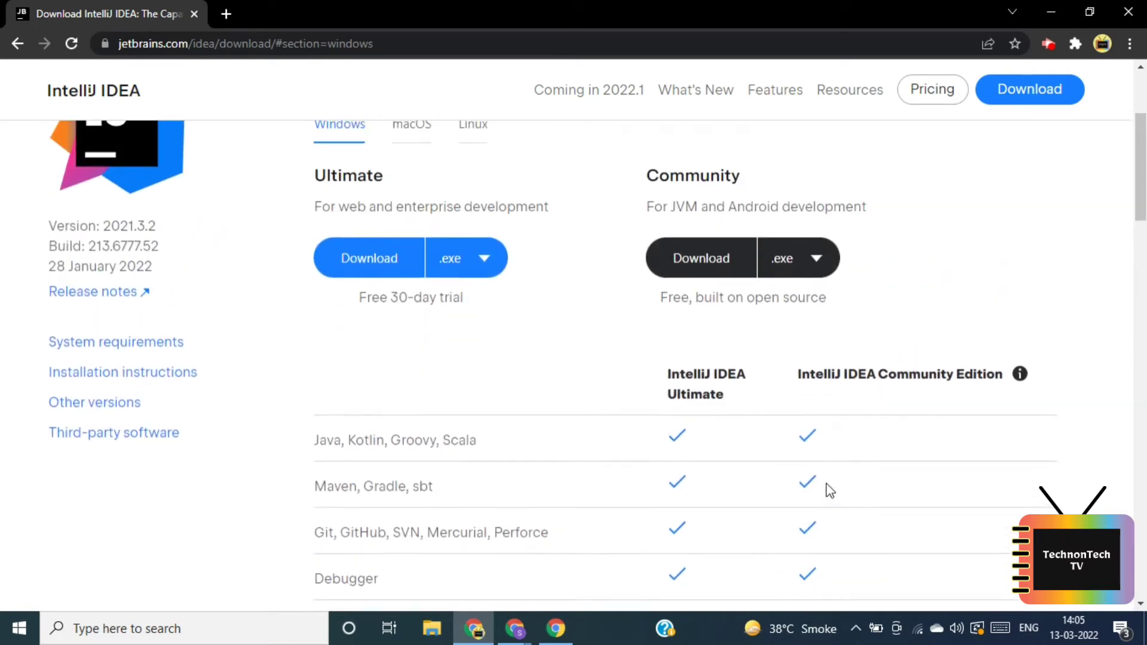
scroll(826, 482, up, 1)
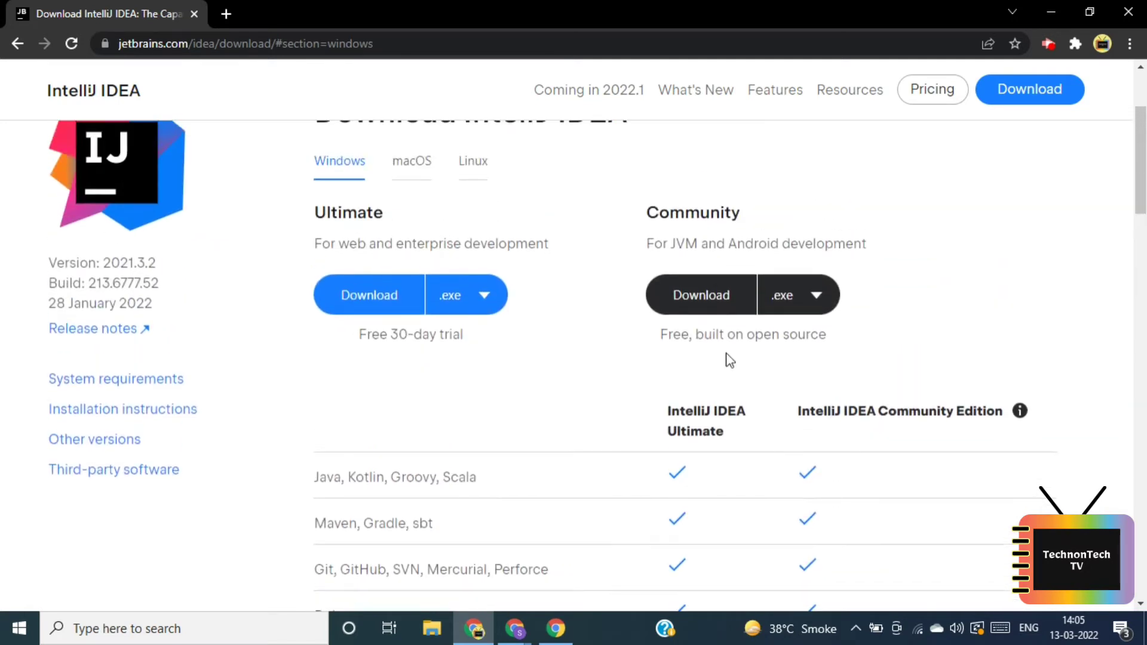
click(706, 311)
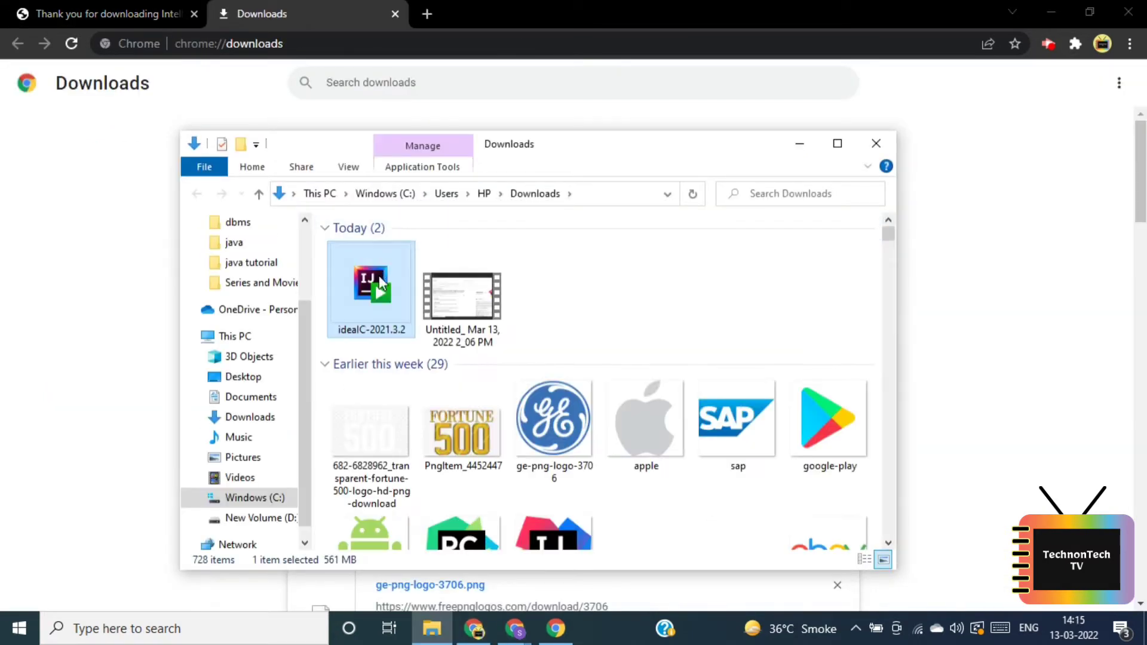
- Run the downloaded ideaIC-2021.3.2 installer and accept the default destination folder
double_click(379, 275)
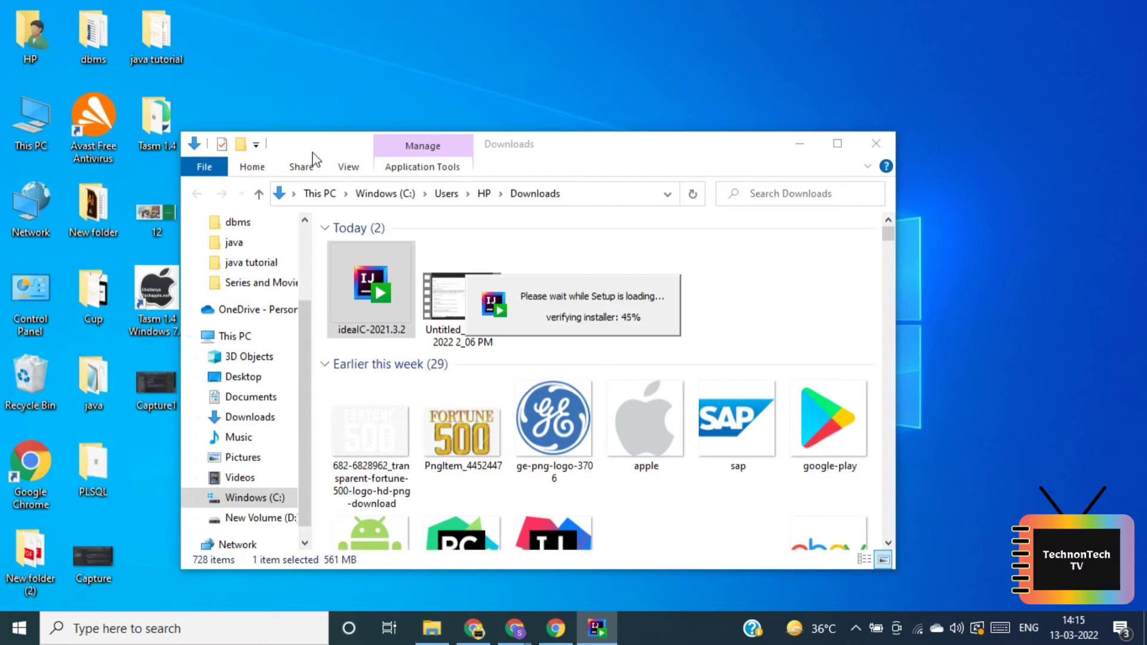
click(800, 143)
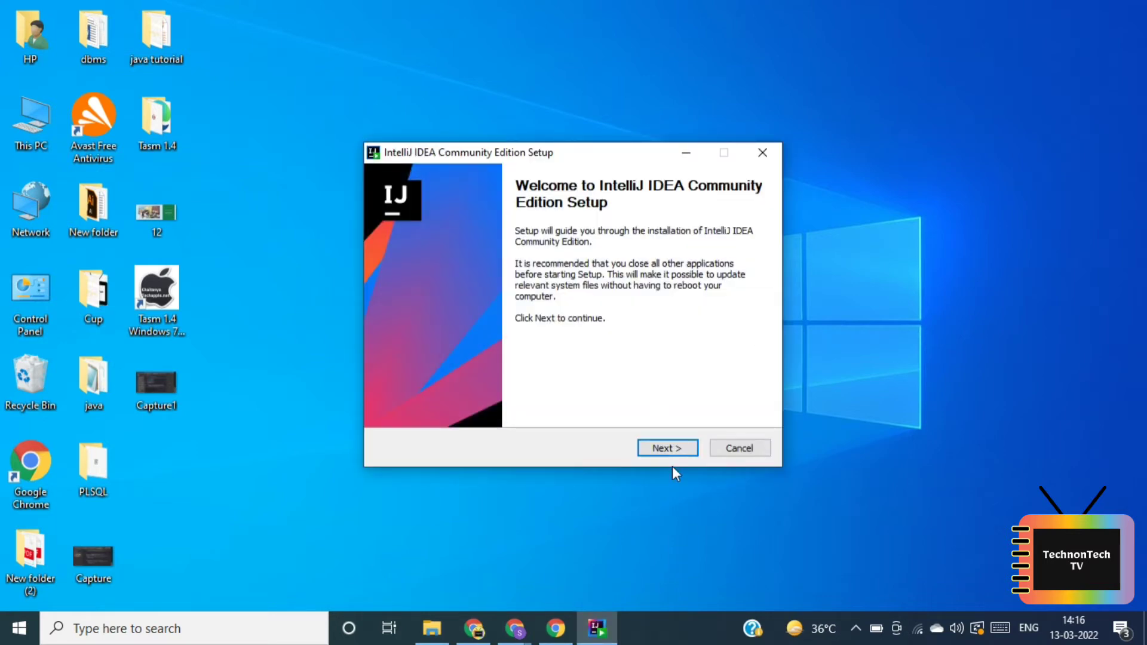
click(672, 451)
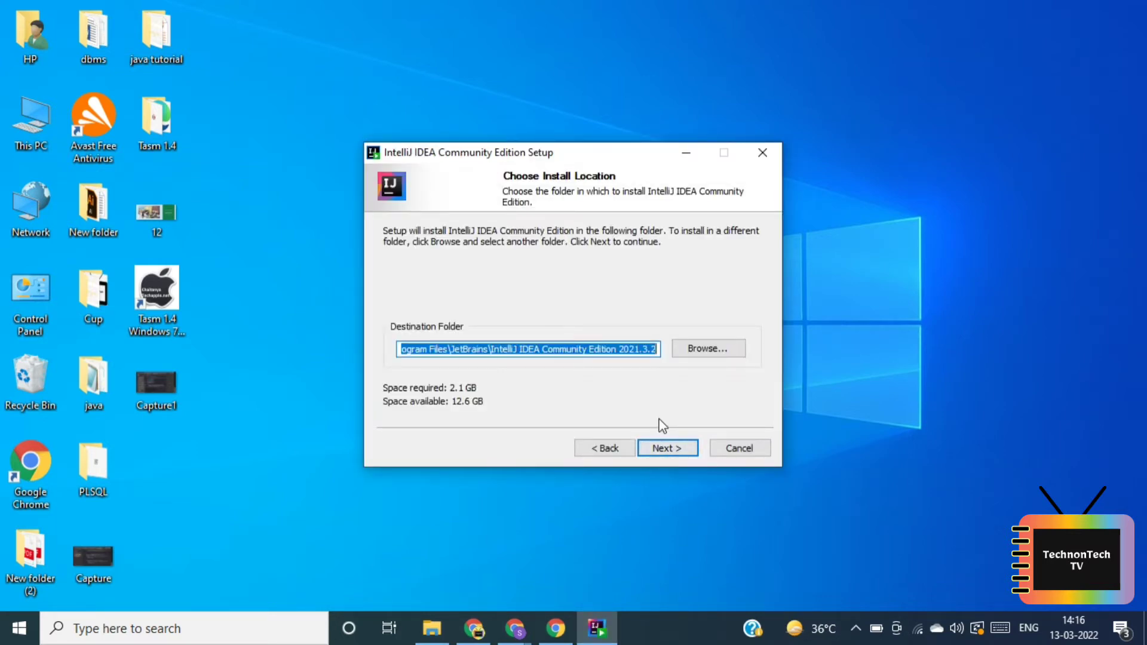
click(686, 452)
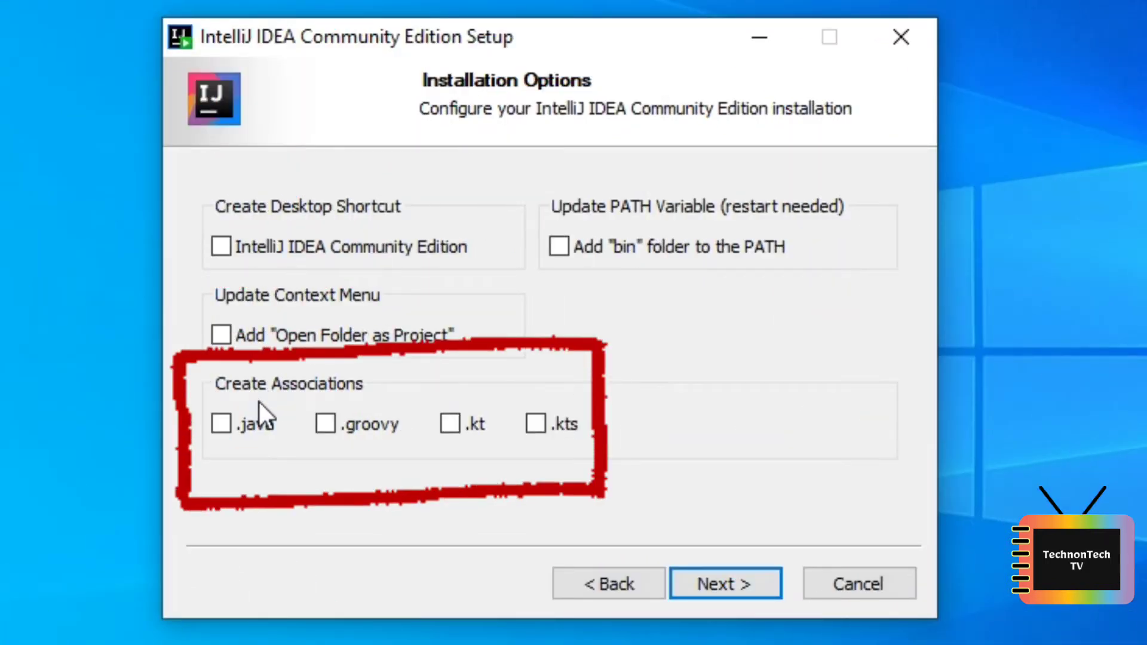
- Associate .java, .groovy and .kt files with IntelliJ IDEA in the installation options and continue
click(224, 428)
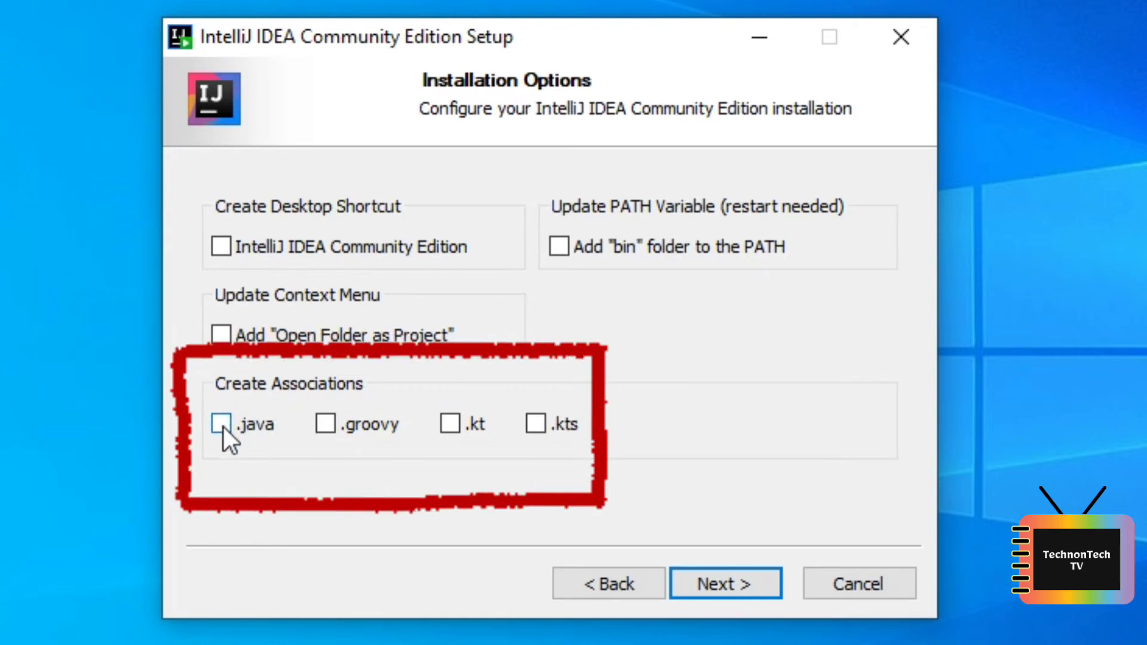
click(327, 426)
click(452, 427)
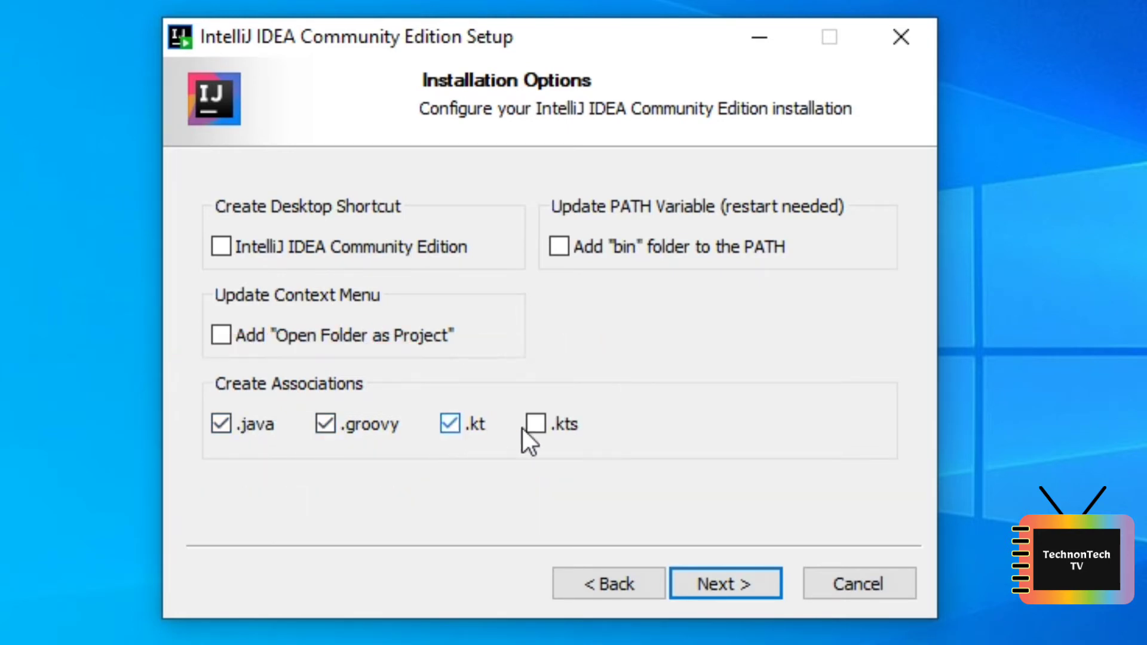
click(707, 575)
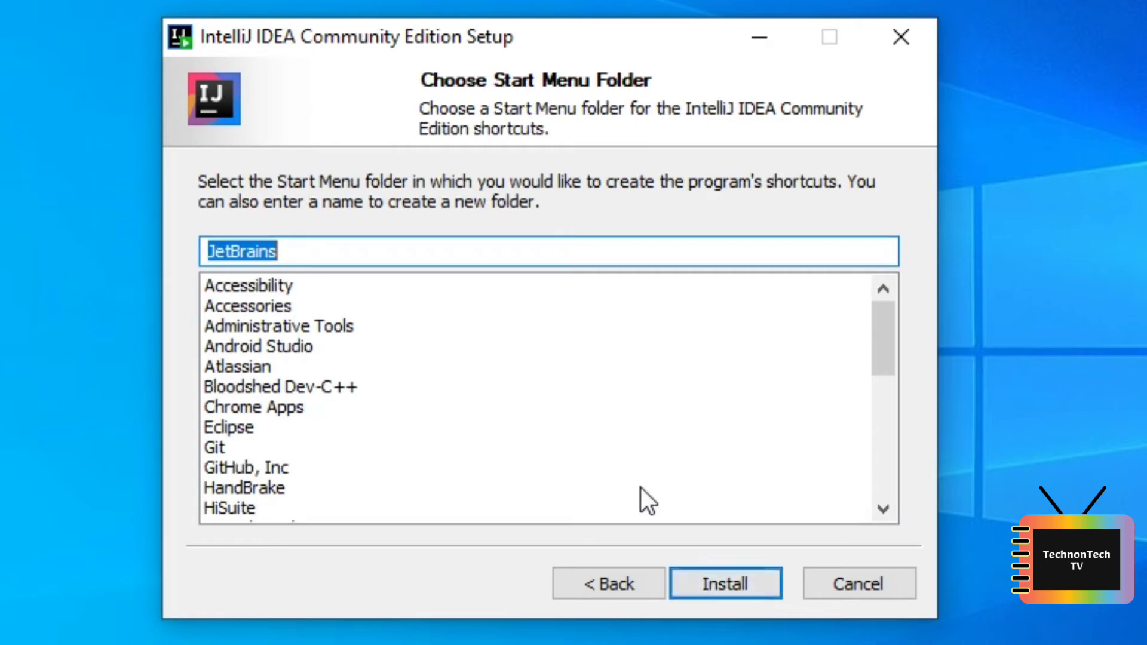
- Install with the JetBrains Start Menu folder and finish the setup
scroll(725, 339, down, 1)
scroll(725, 339, down, 4)
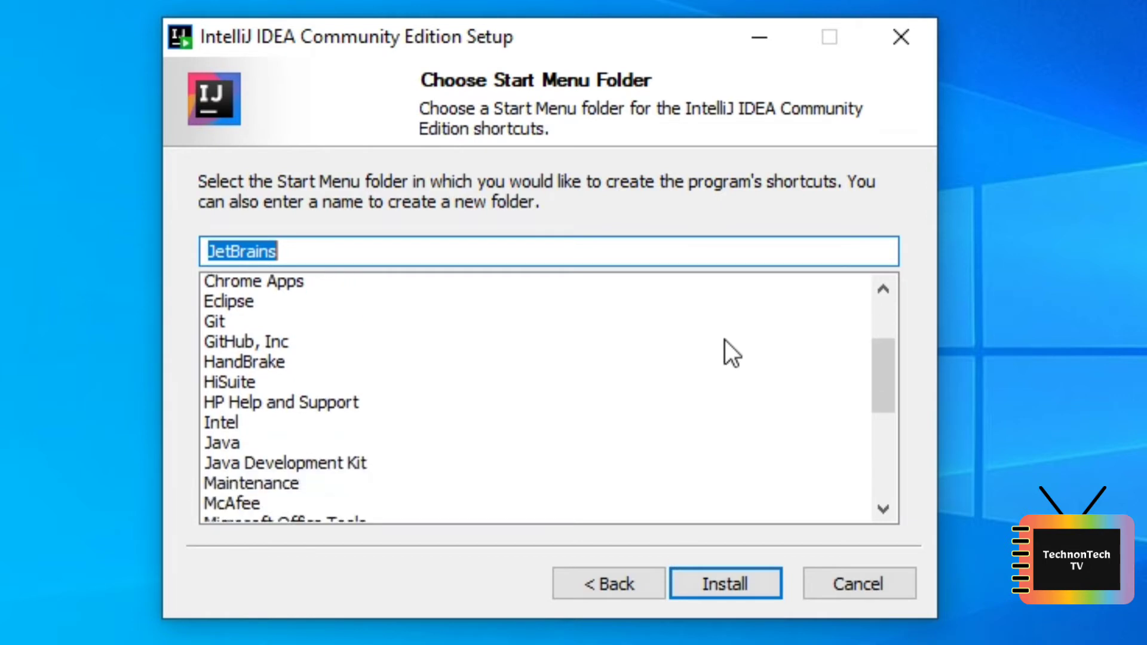
click(728, 575)
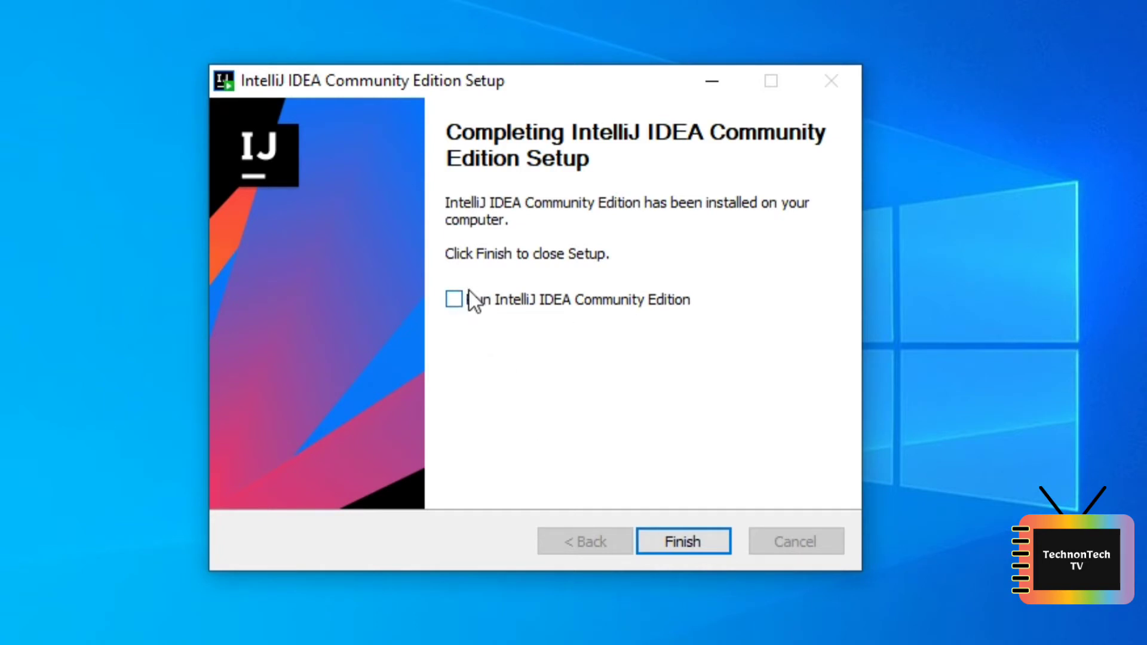
click(693, 543)
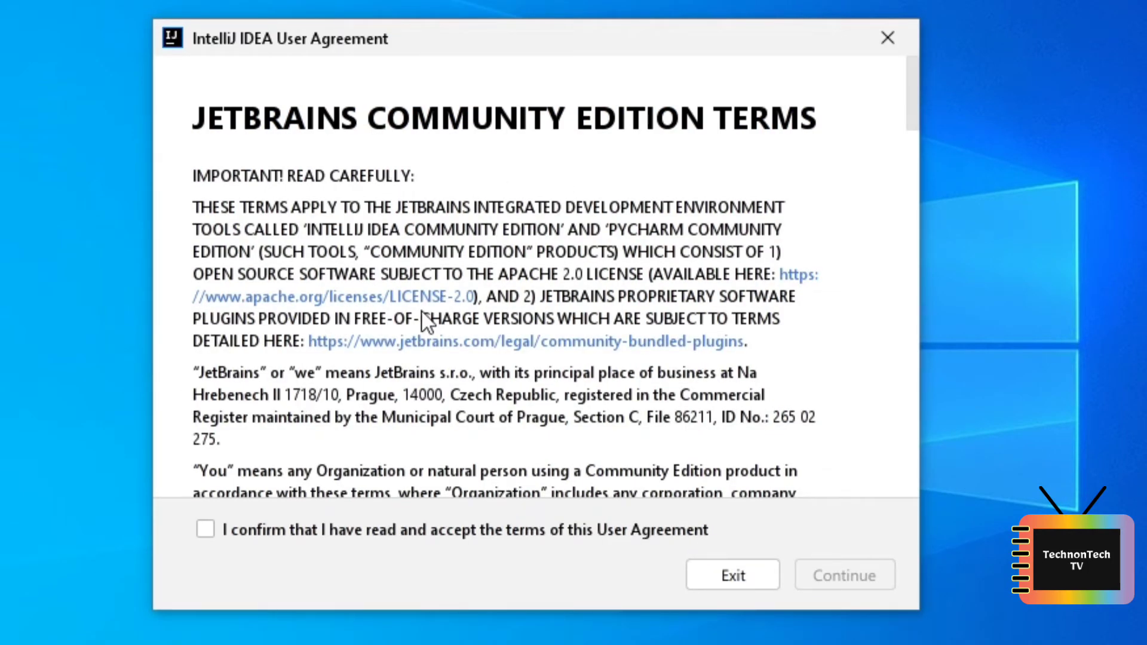
- Accept the JetBrains Community Edition user agreement and decline sending anonymous usage statistics
click(203, 530)
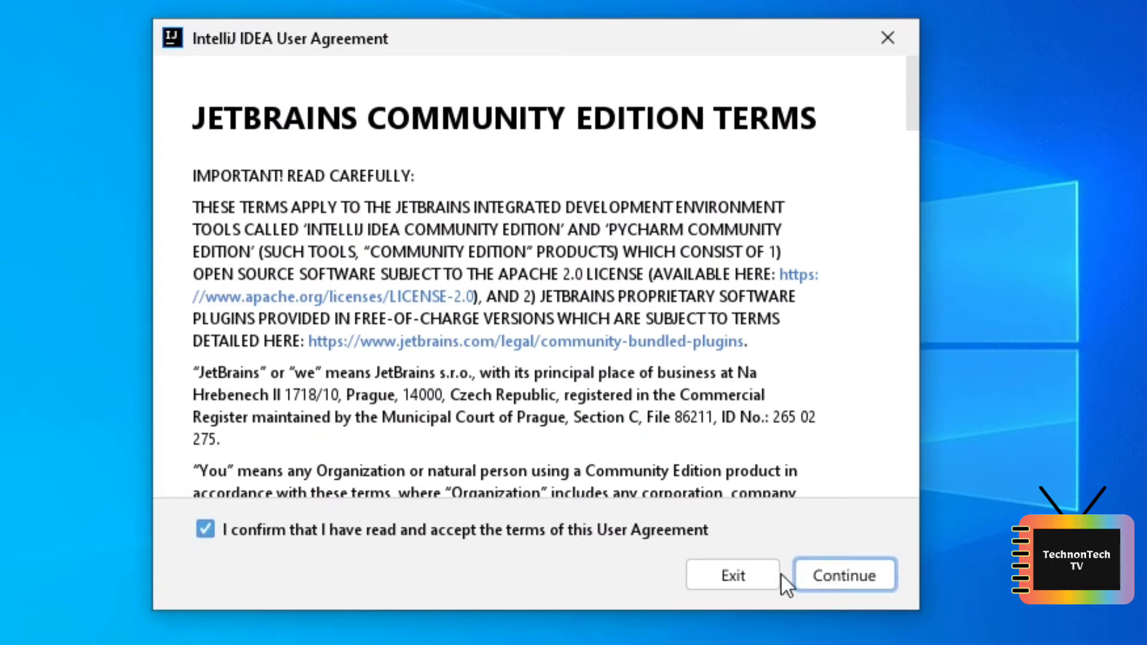
click(805, 575)
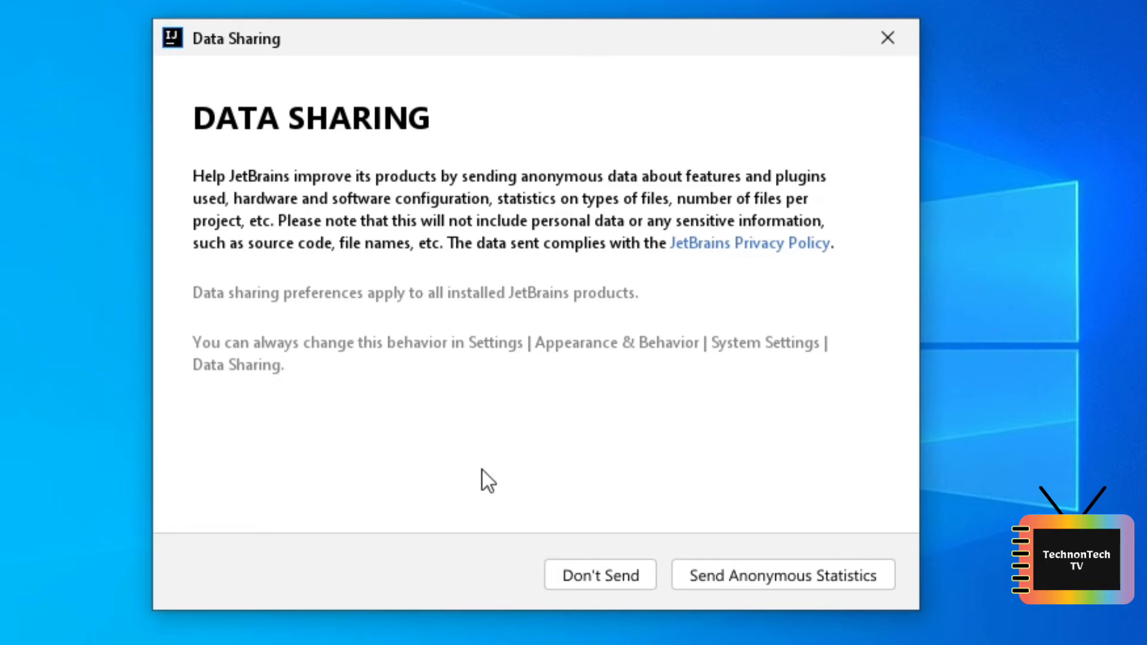
click(585, 573)
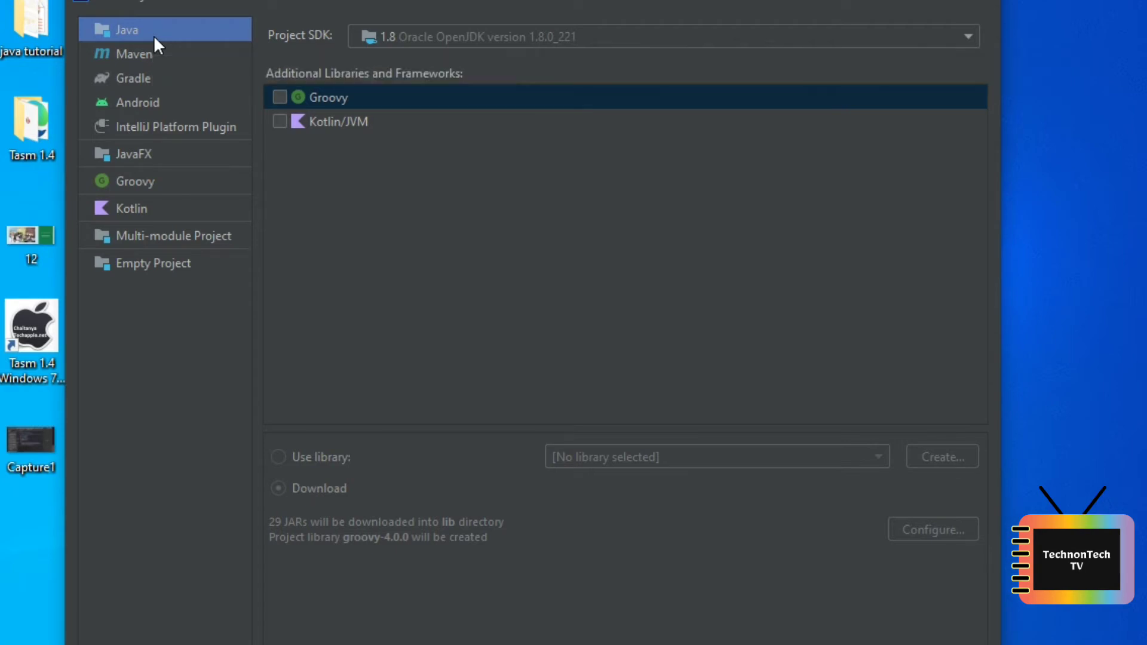
- Add C:\Program Files\Java\jdk1.8.0_221 as the new Java project's SDK and continue without libraries or a template
click(481, 45)
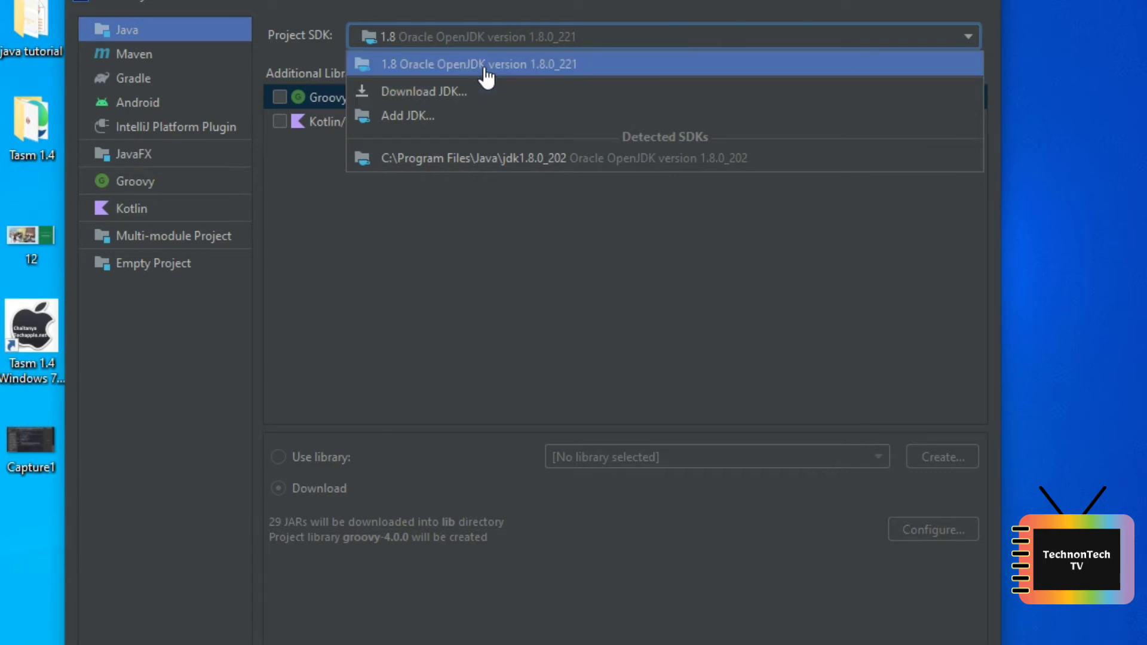
click(457, 117)
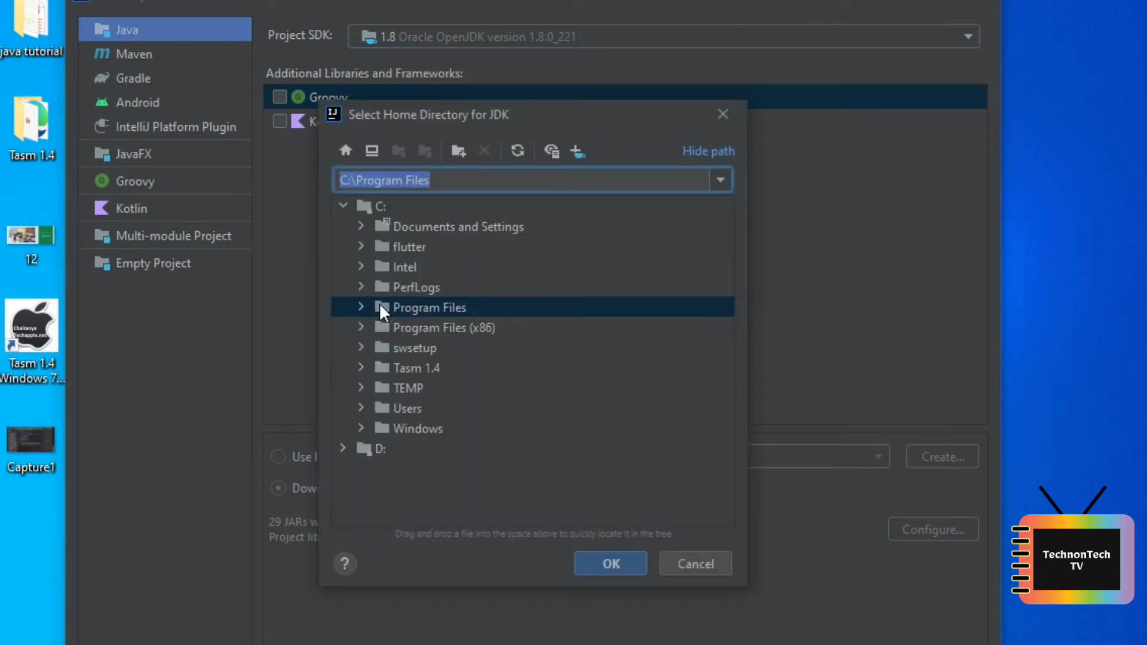
click(379, 303)
click(359, 307)
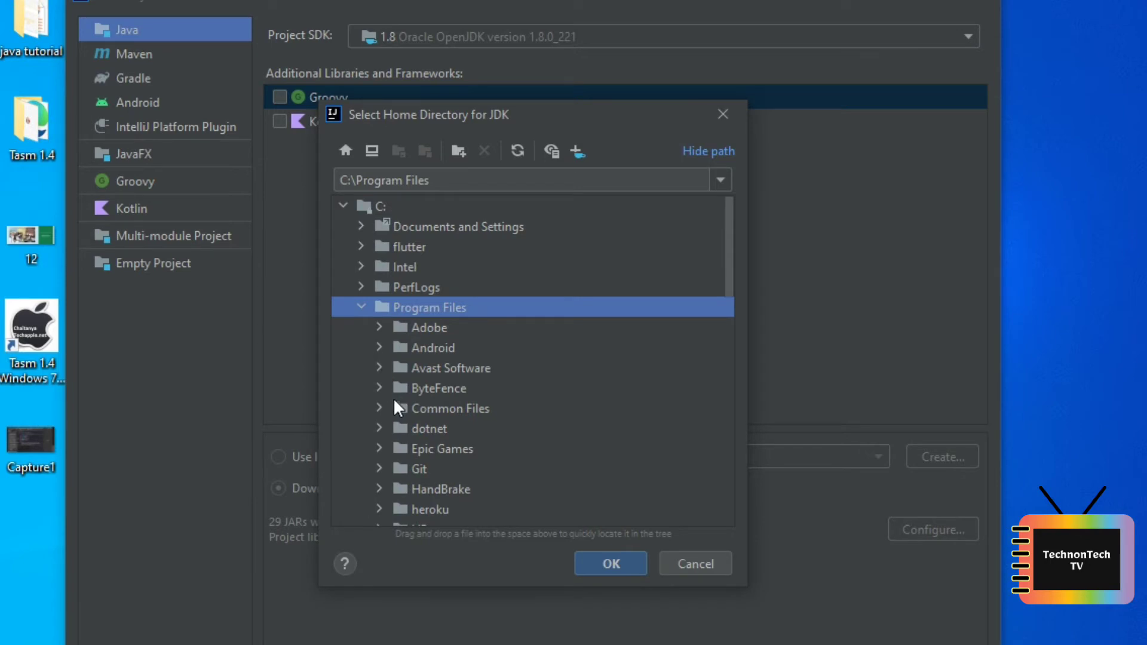
scroll(394, 401, down, 2)
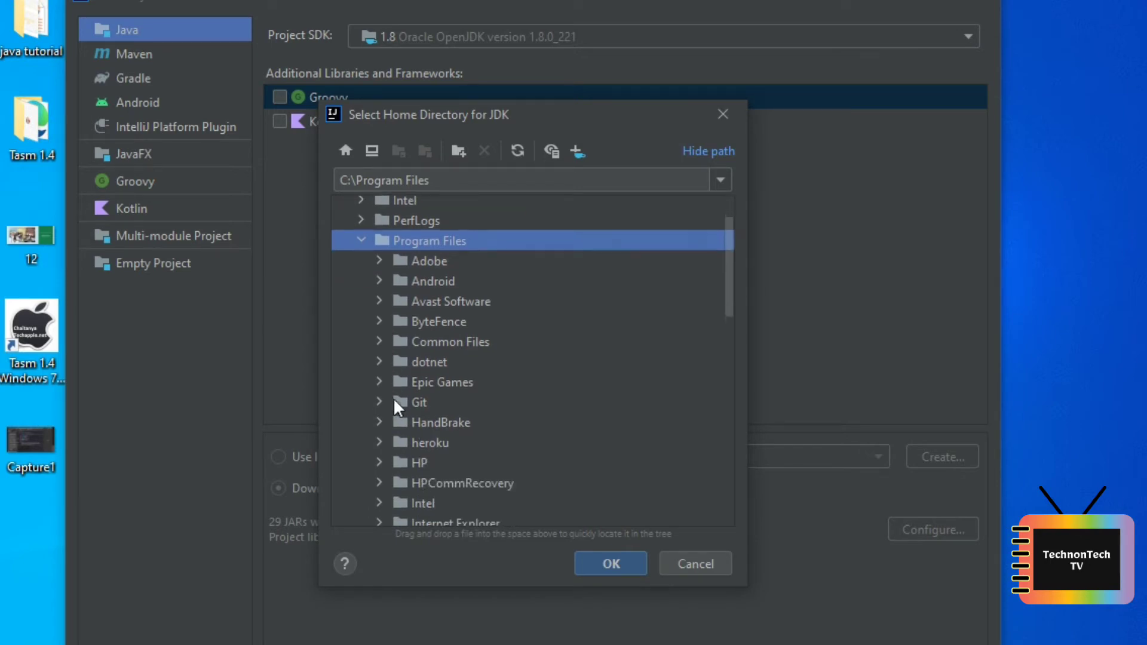
scroll(394, 401, down, 2)
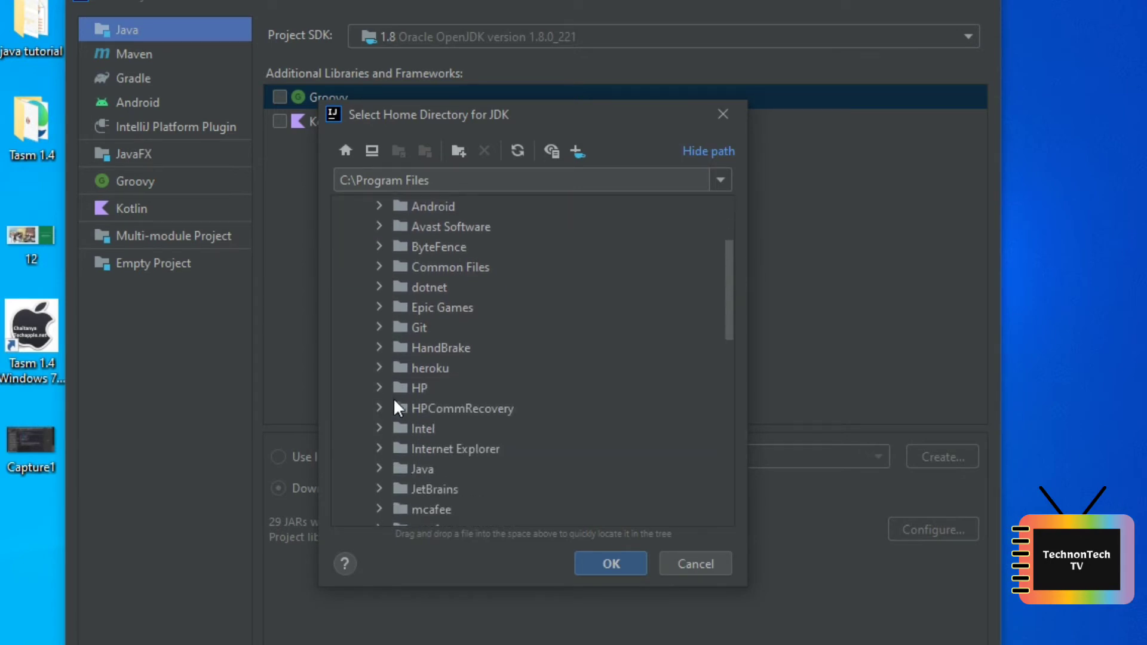
click(379, 469)
scroll(383, 468, down, 2)
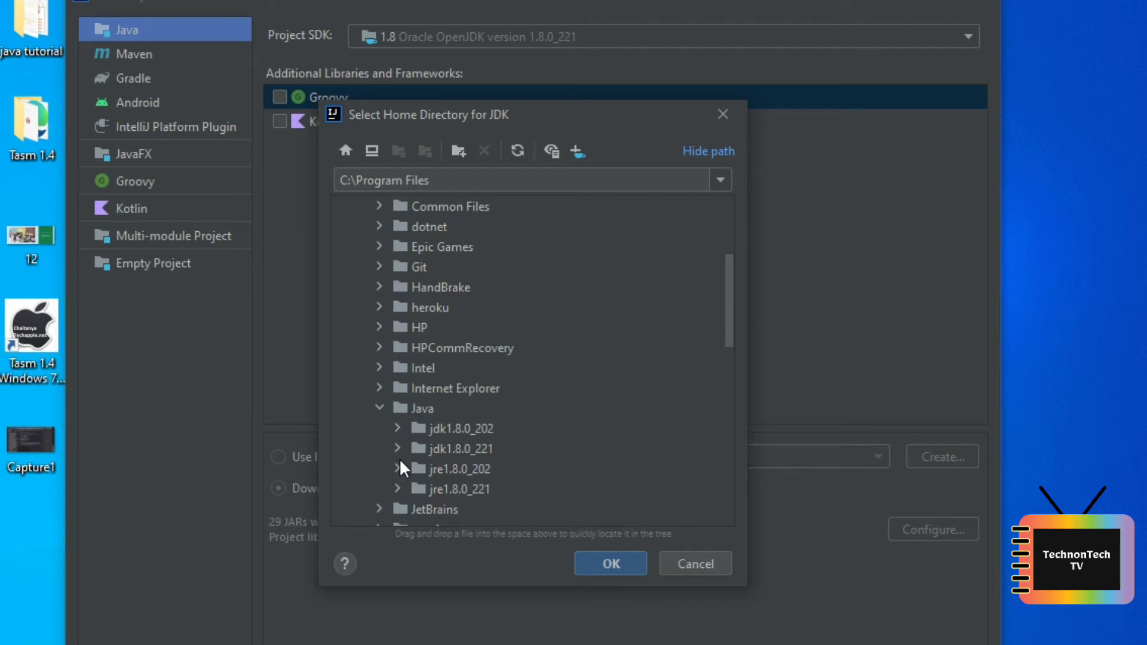
click(430, 450)
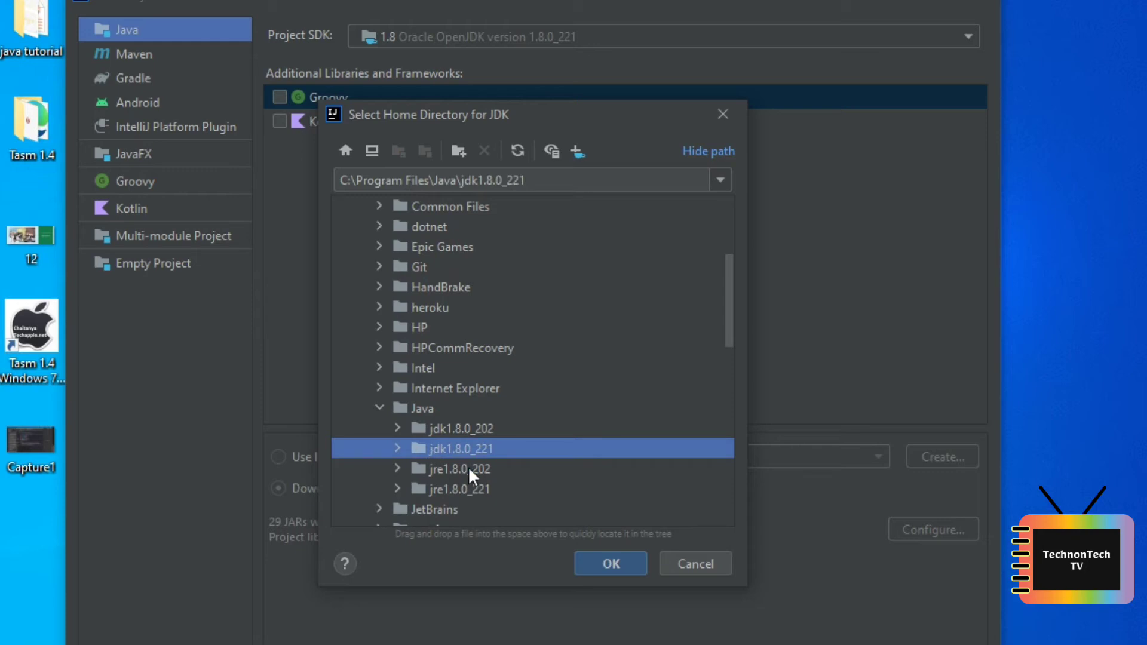
click(598, 564)
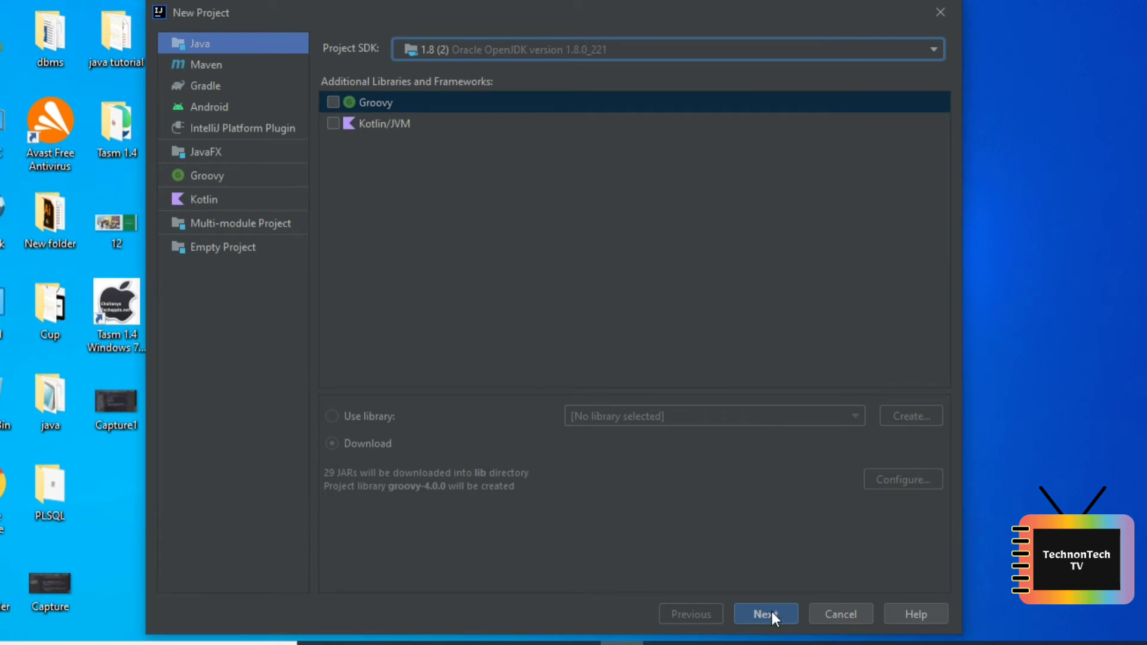
click(771, 612)
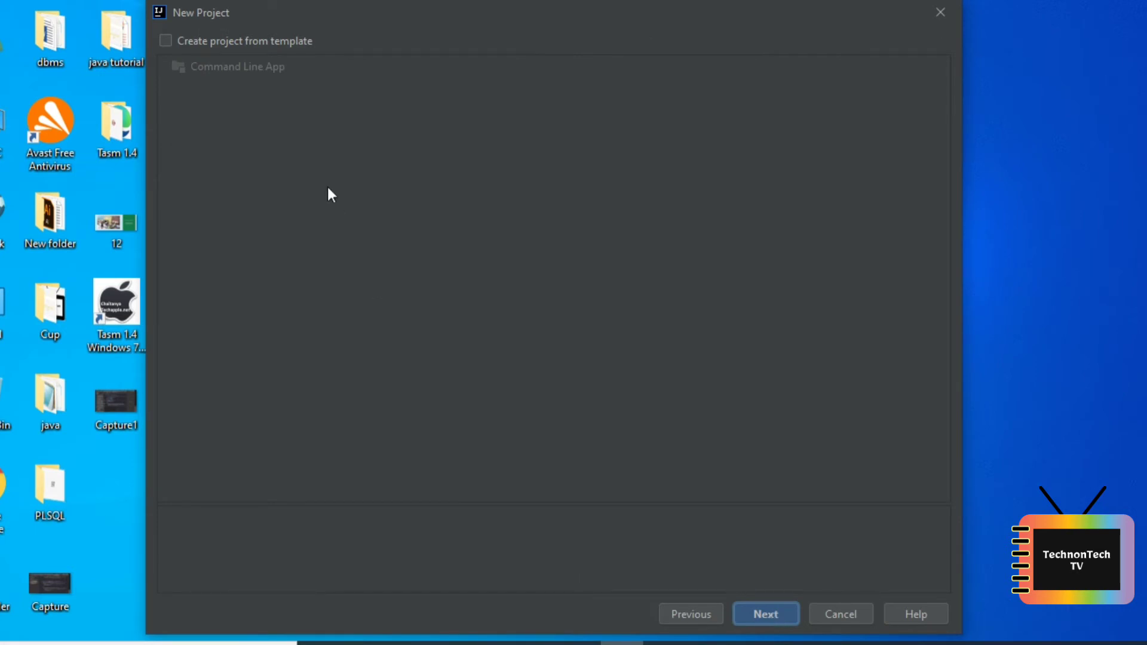
click(761, 608)
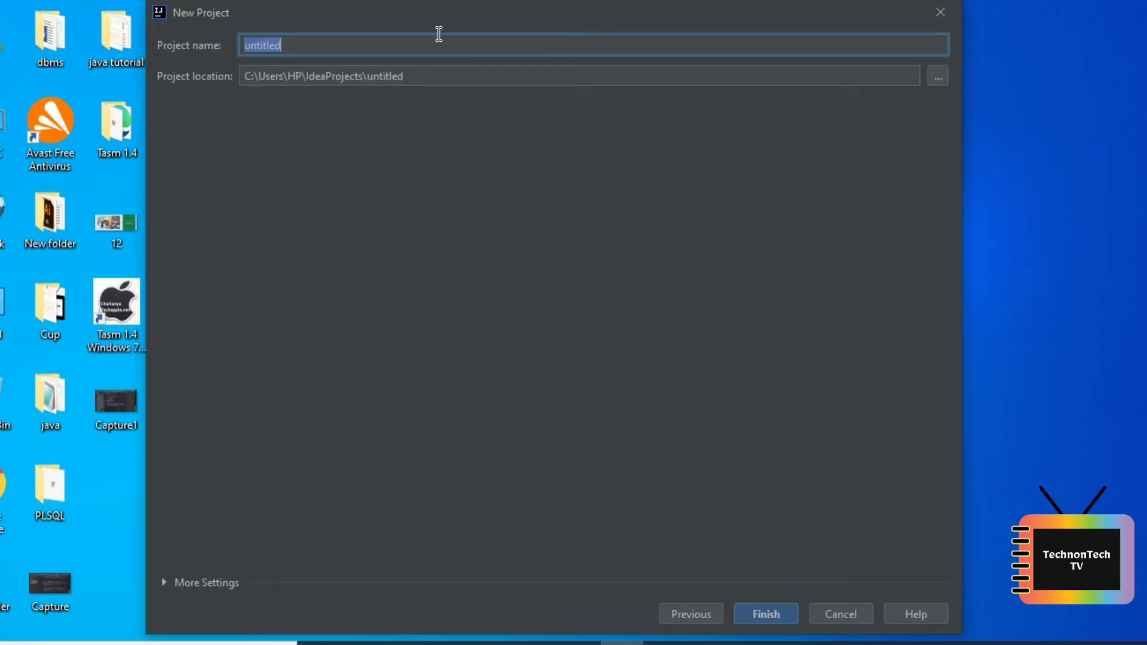
- Browse for the project location and create a new folder named javatutorial on the D: drive
click(504, 77)
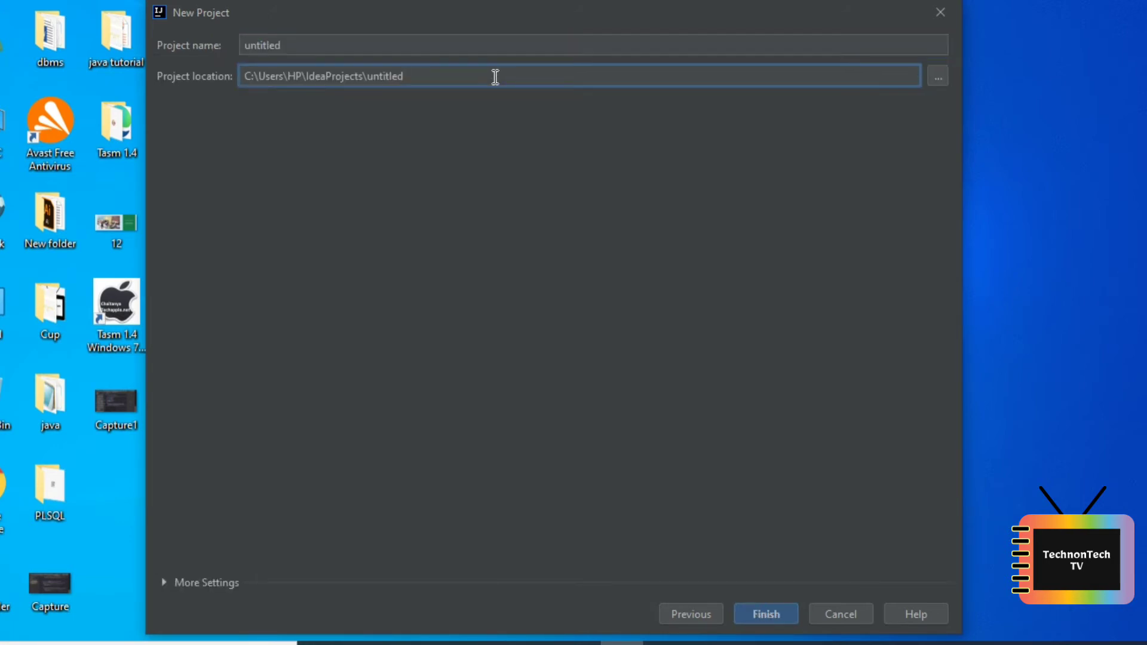
click(942, 73)
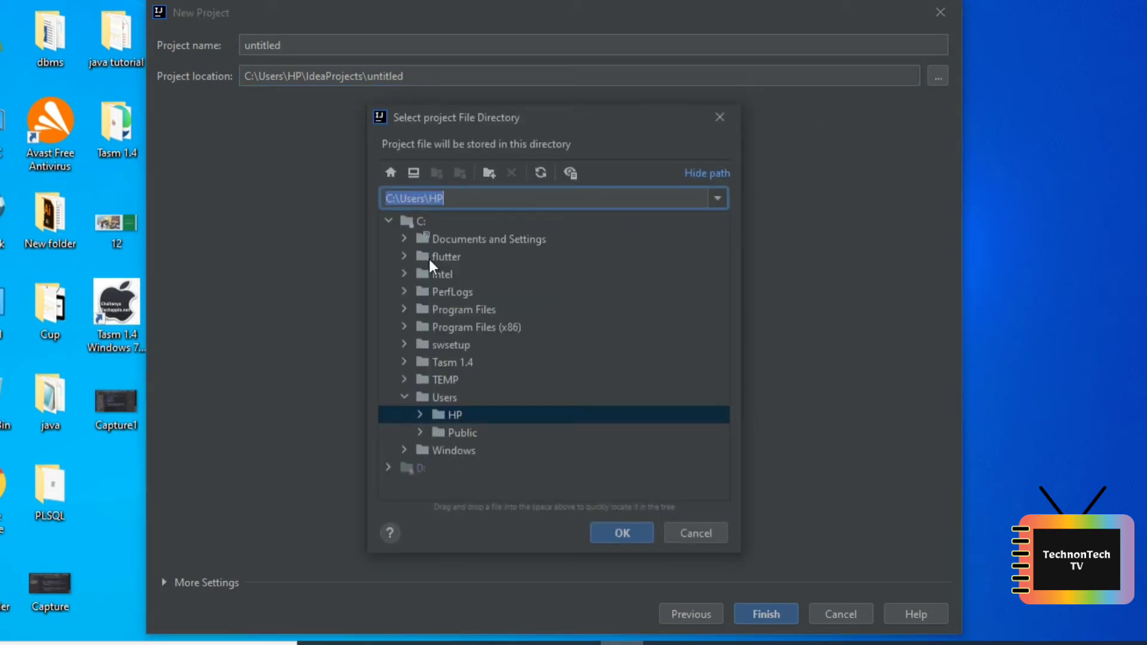
click(389, 466)
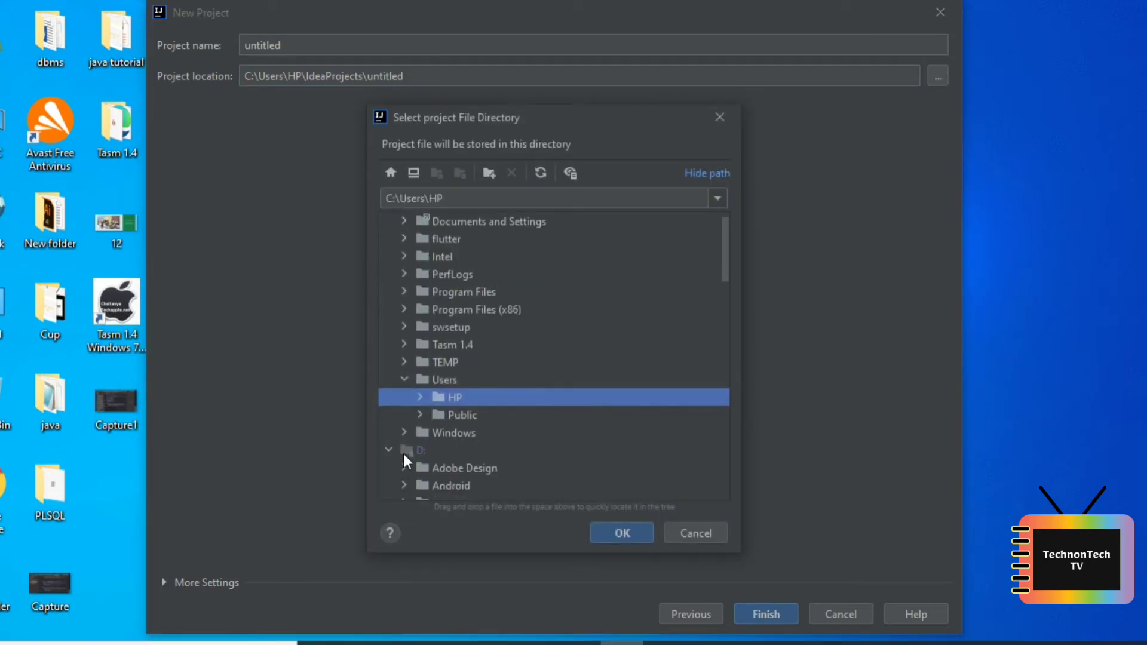
click(406, 453)
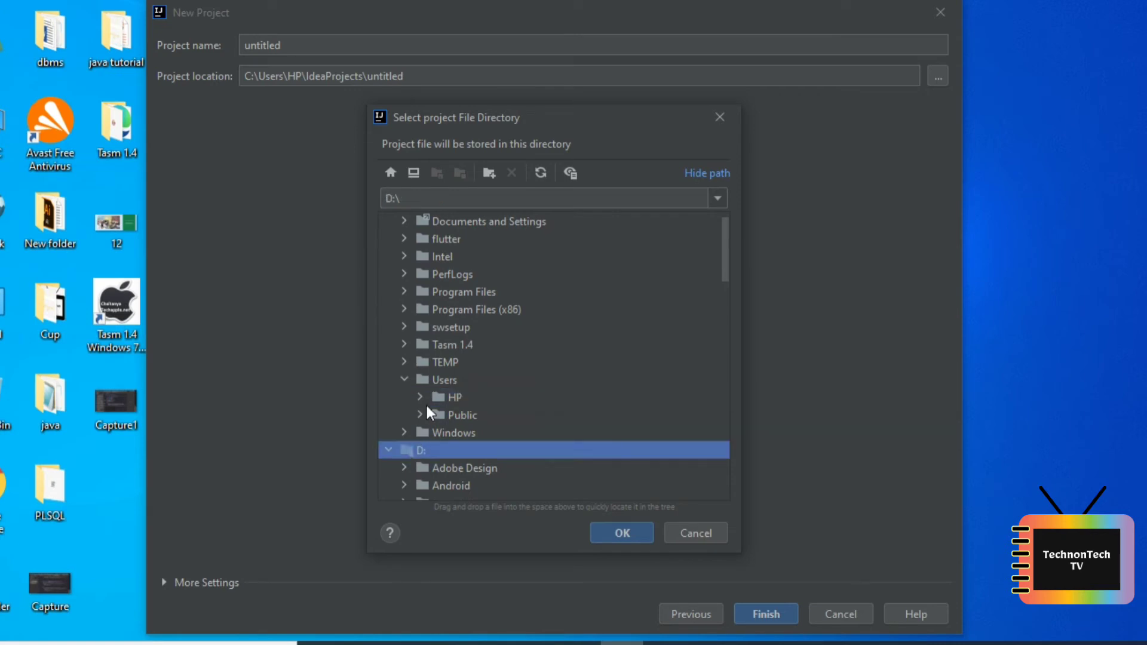
click(489, 173)
text(java)
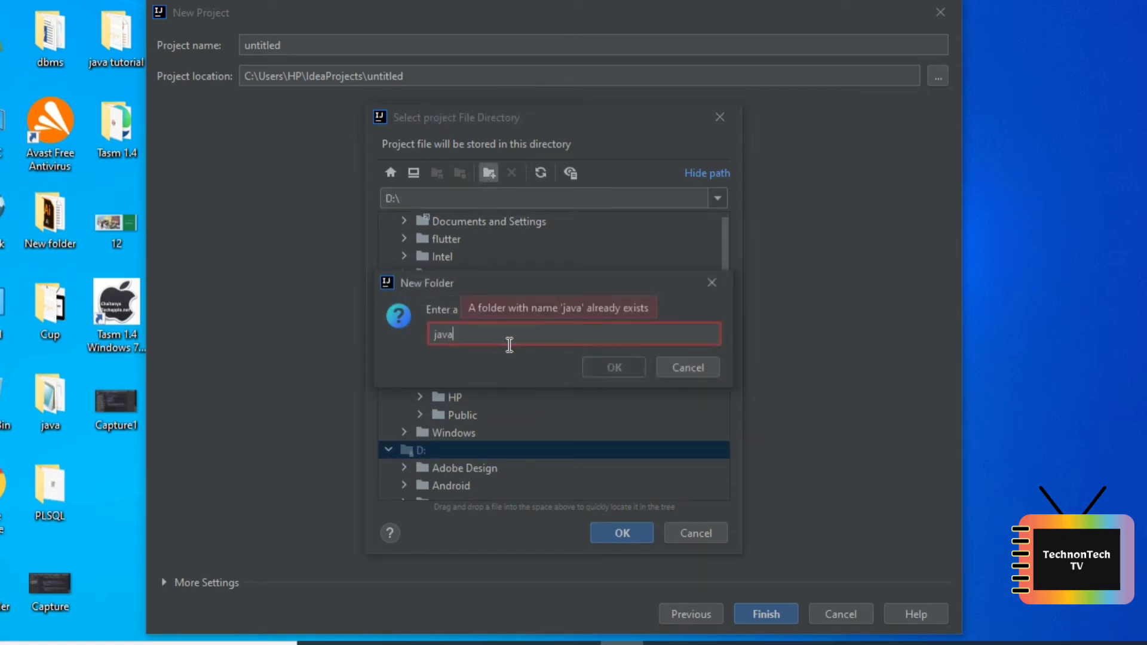
text(tut)
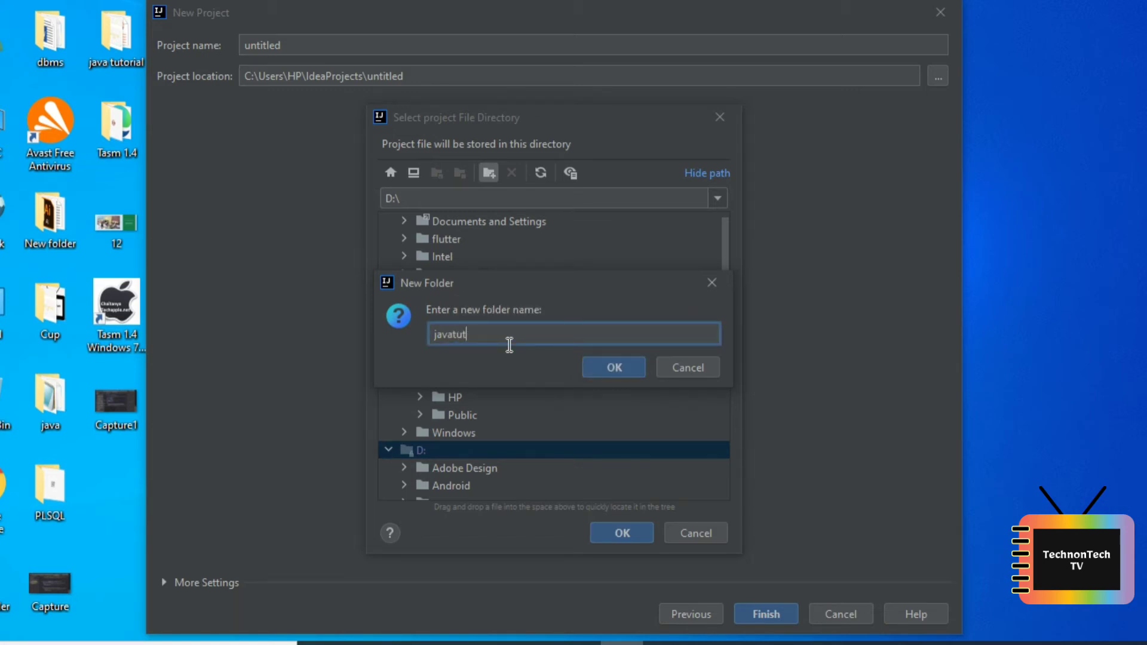
key(BackSpace)
key(BackSpace)
key(BackSpace)
text(tutorial)
click(614, 366)
- Choose the D:\javatutorial folder as the project location and confirm the directory
scroll(512, 454, down, 1)
scroll(513, 457, down, 10)
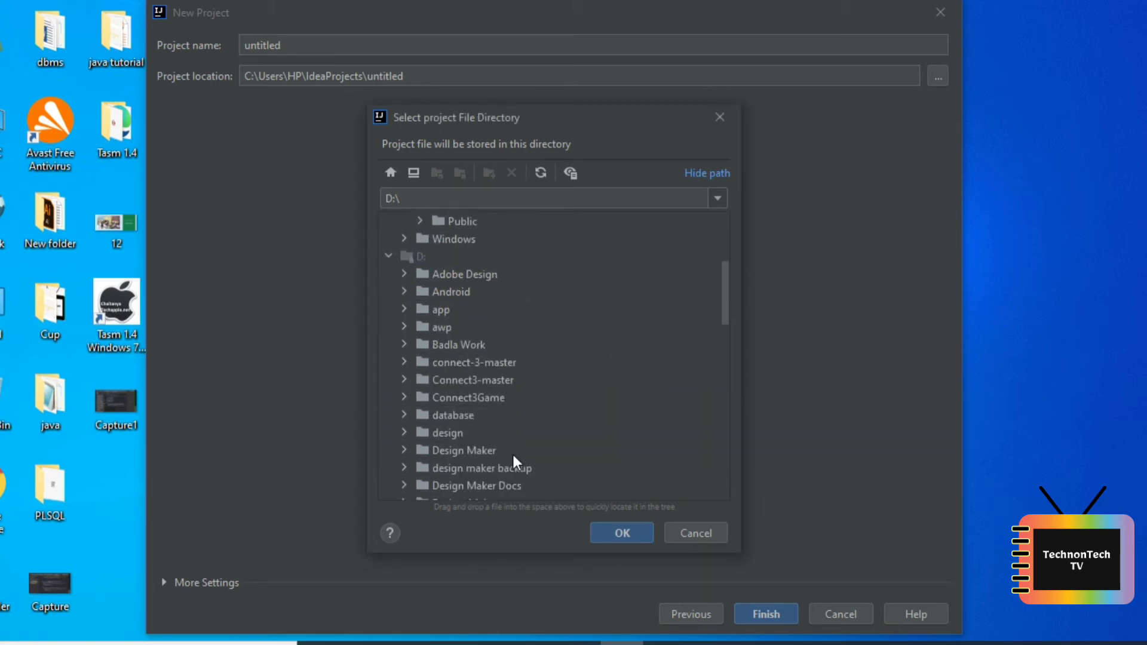
scroll(513, 461, down, 1)
click(476, 379)
click(625, 536)
- Name the project firstprogram and finish creating it
drag(386, 43, 149, 23)
text(firs)
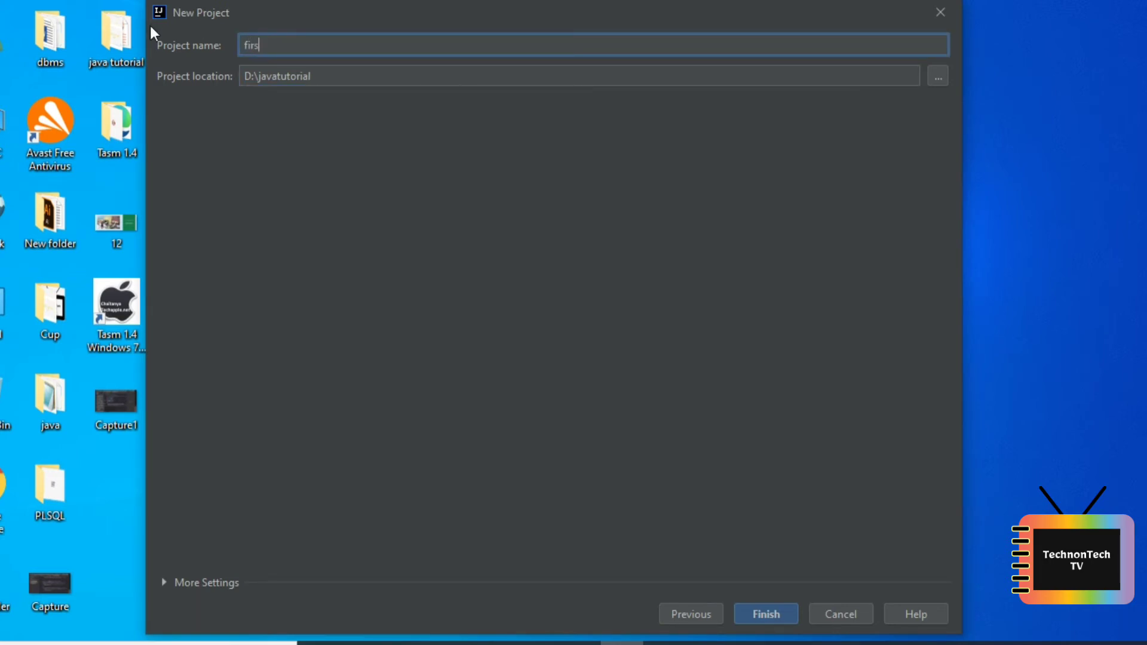
text(tprogram)
click(765, 615)
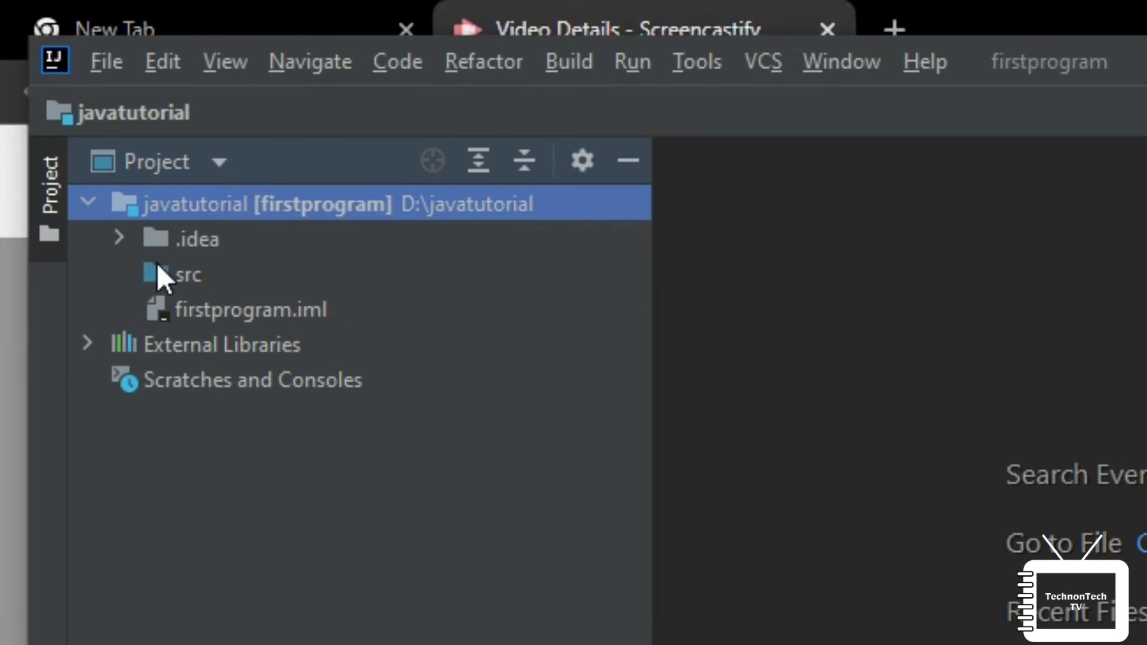
- Create a new Java class named MyFirstProgram in the project's src folder
click(157, 265)
right_click(157, 265)
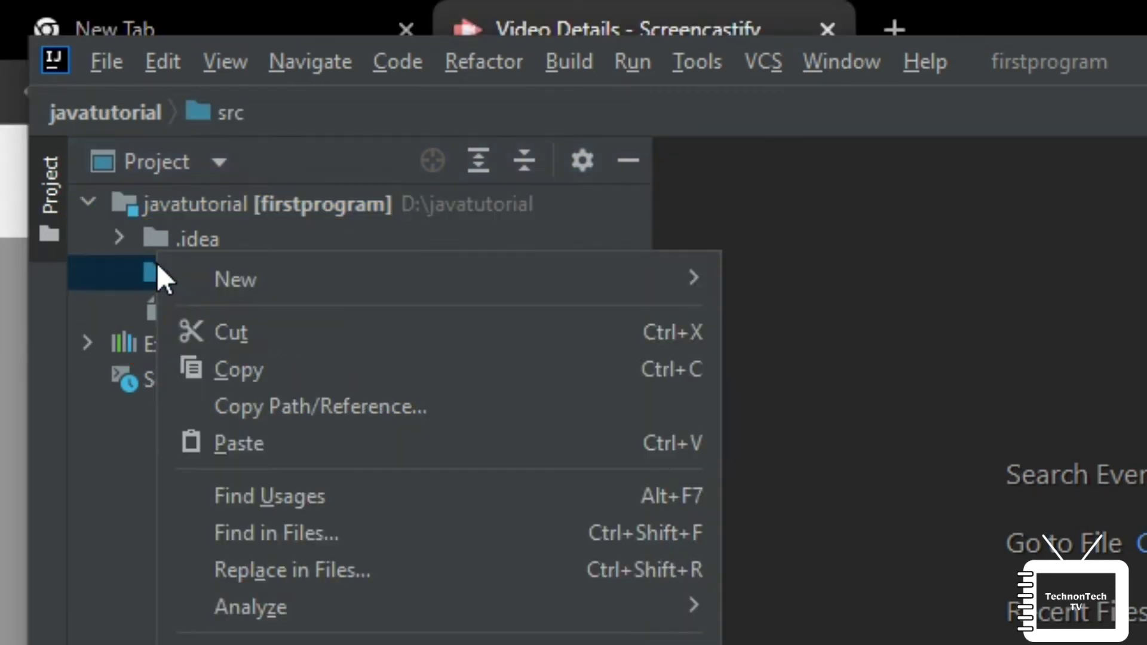
mouse_move(199, 289)
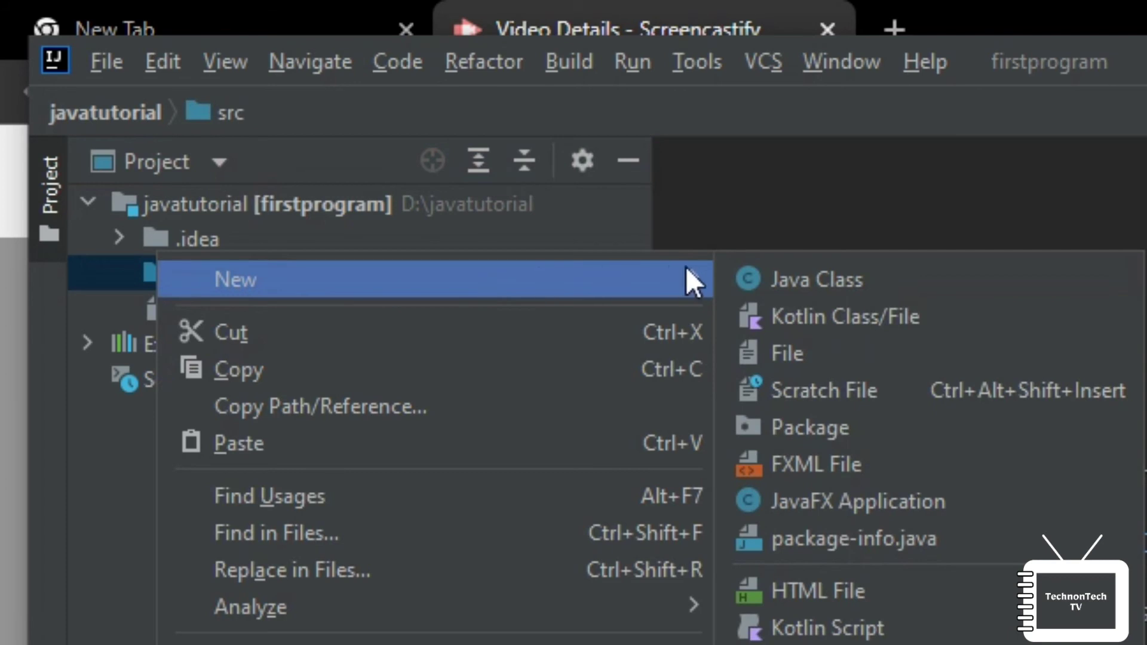
click(803, 280)
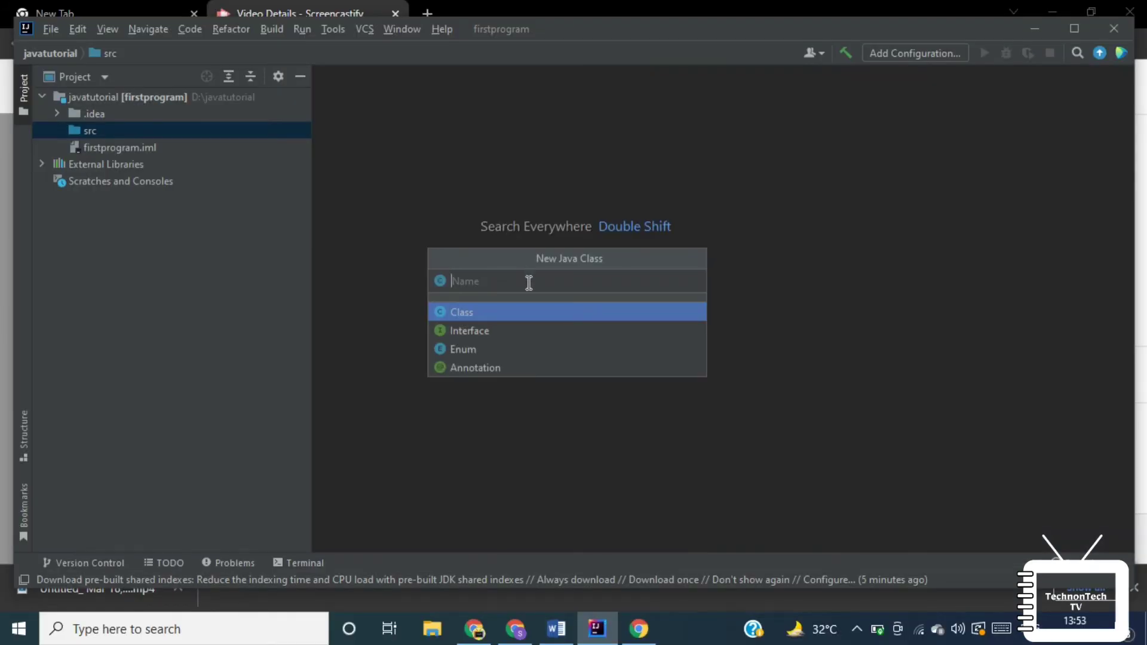
text(f)
key(BackSpace)
text(MyFirstProgram)
key(Return)
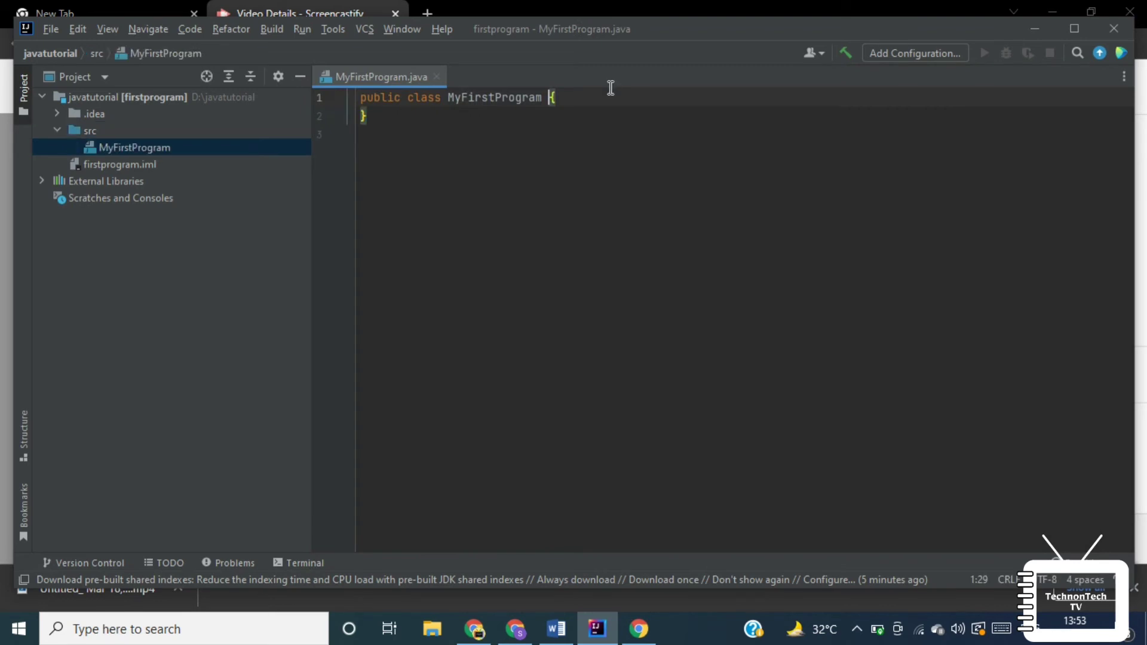
- Maximize the IDE window and insert blank lines inside the MyFirstProgram class body
double_click(647, 30)
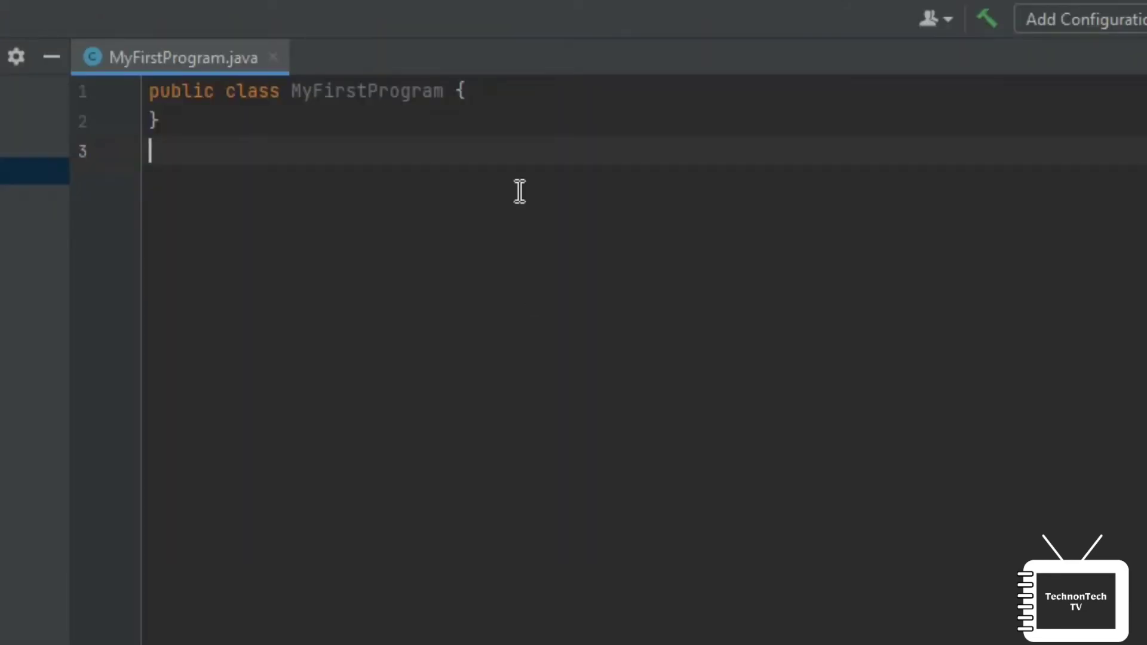
click(491, 91)
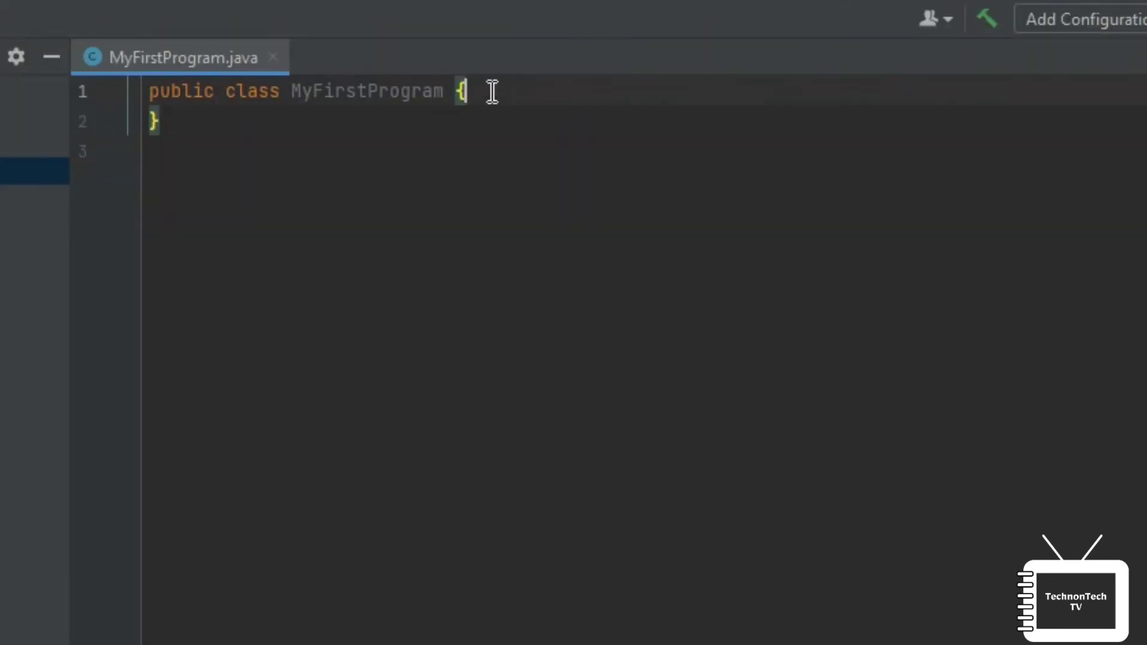
key(Return)
key(Return)
key(Return)
key(Return)
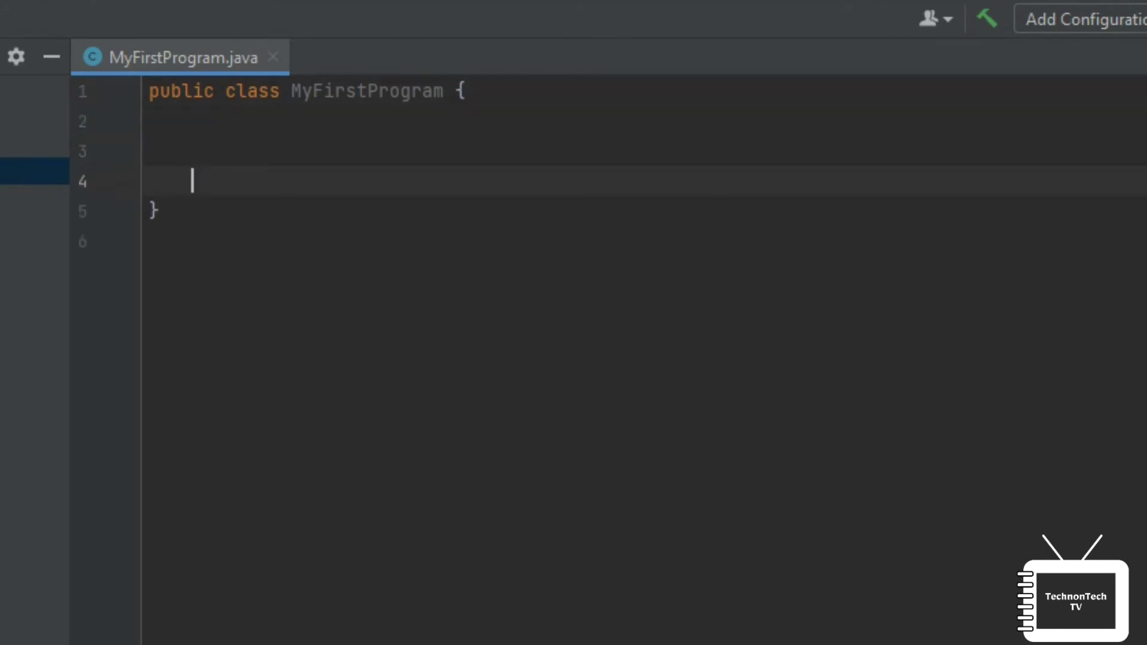
key(Up)
key(Up)
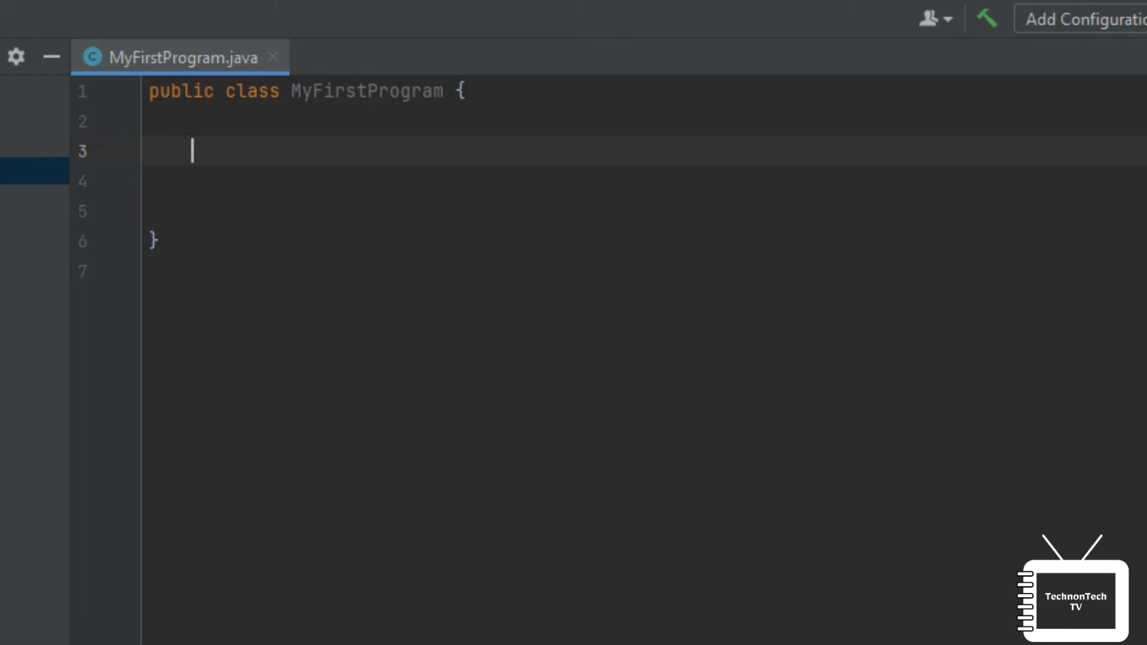
- Begin the main method inside the class with the declaration public static void main()
text(pub)
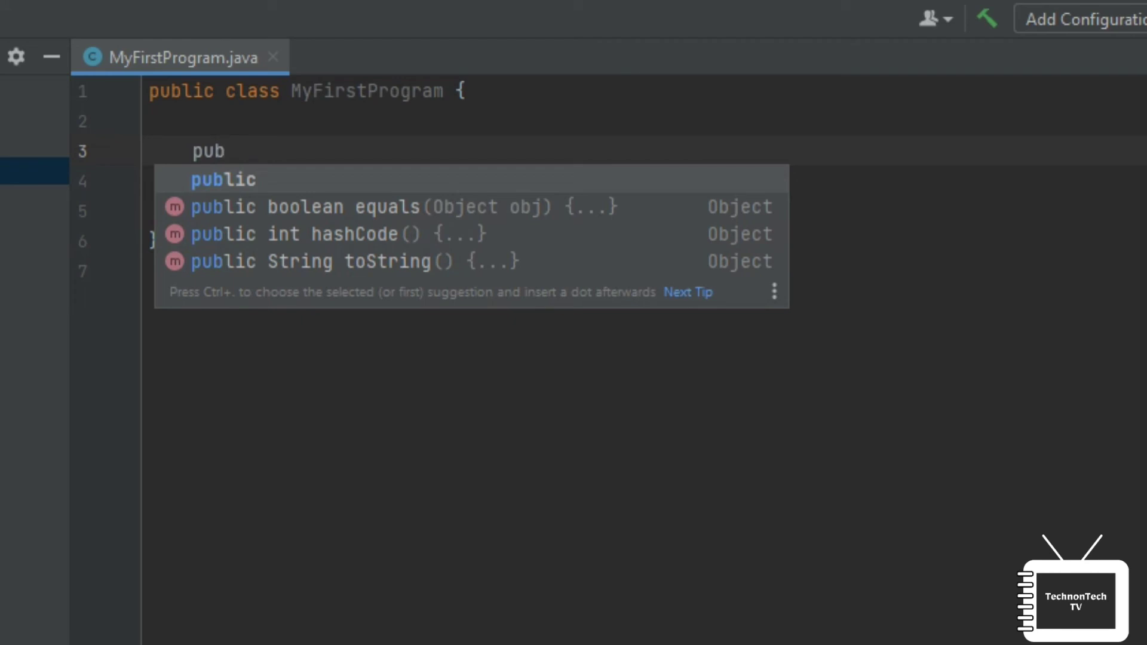
key(Return)
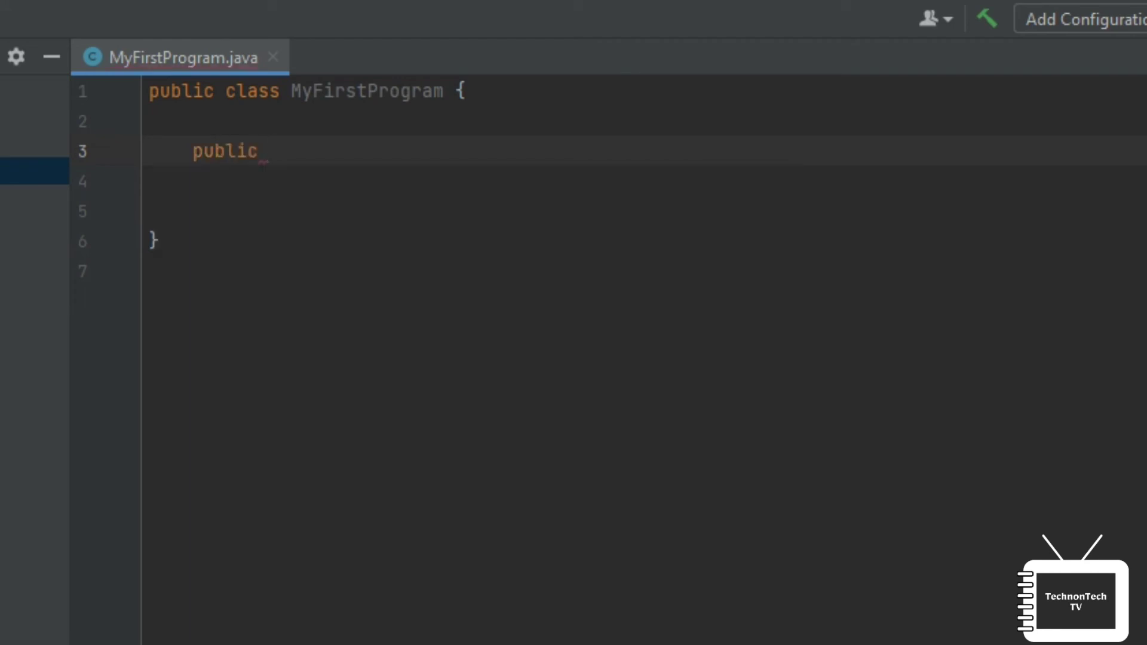
text(sta)
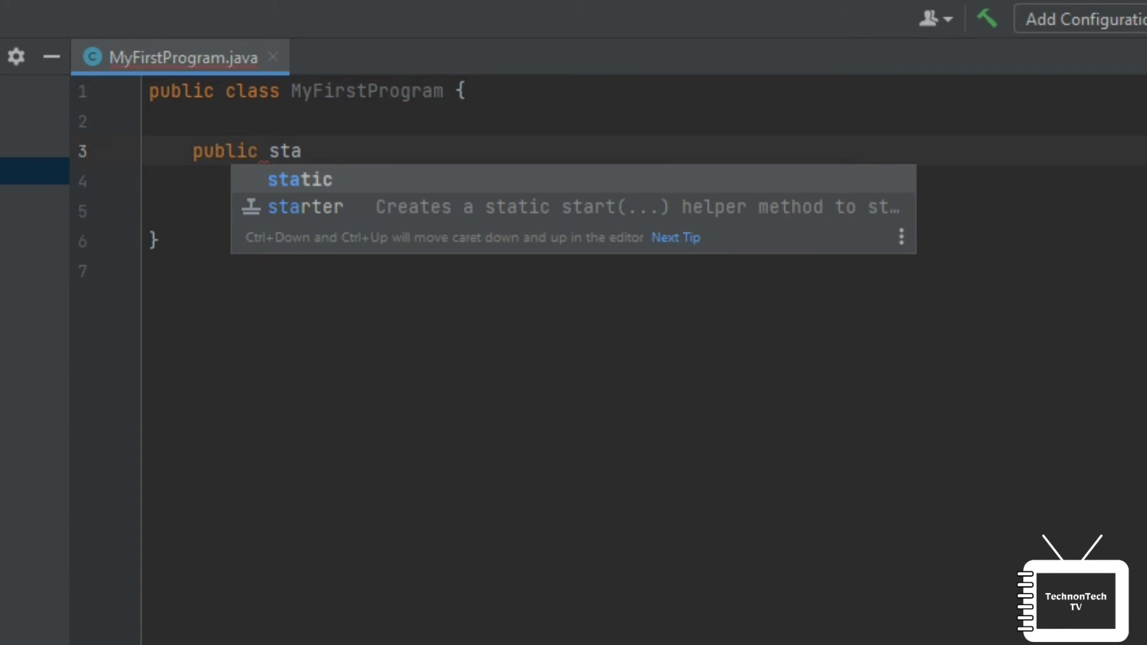
key(Return)
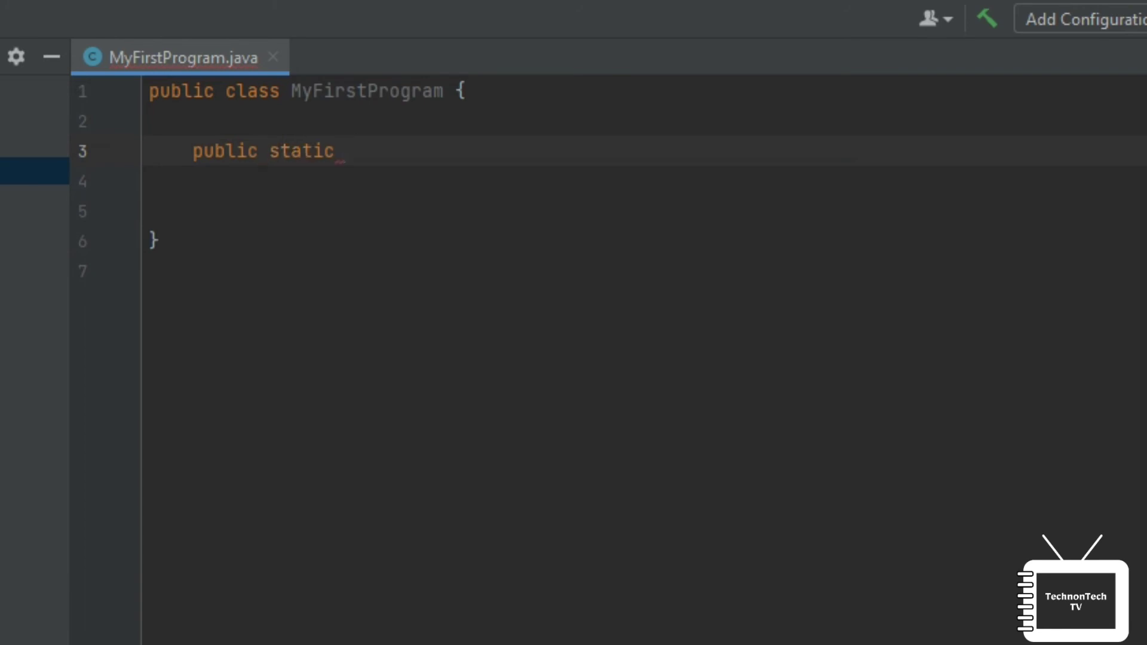
text(v)
key(Return)
text(mai)
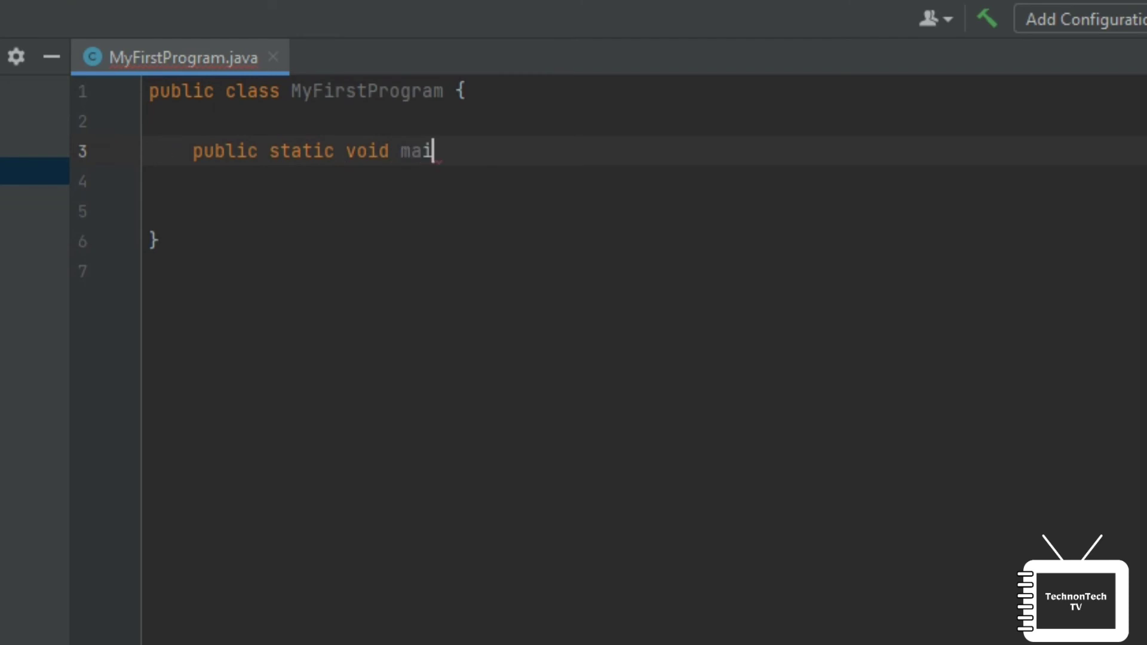
text(n()
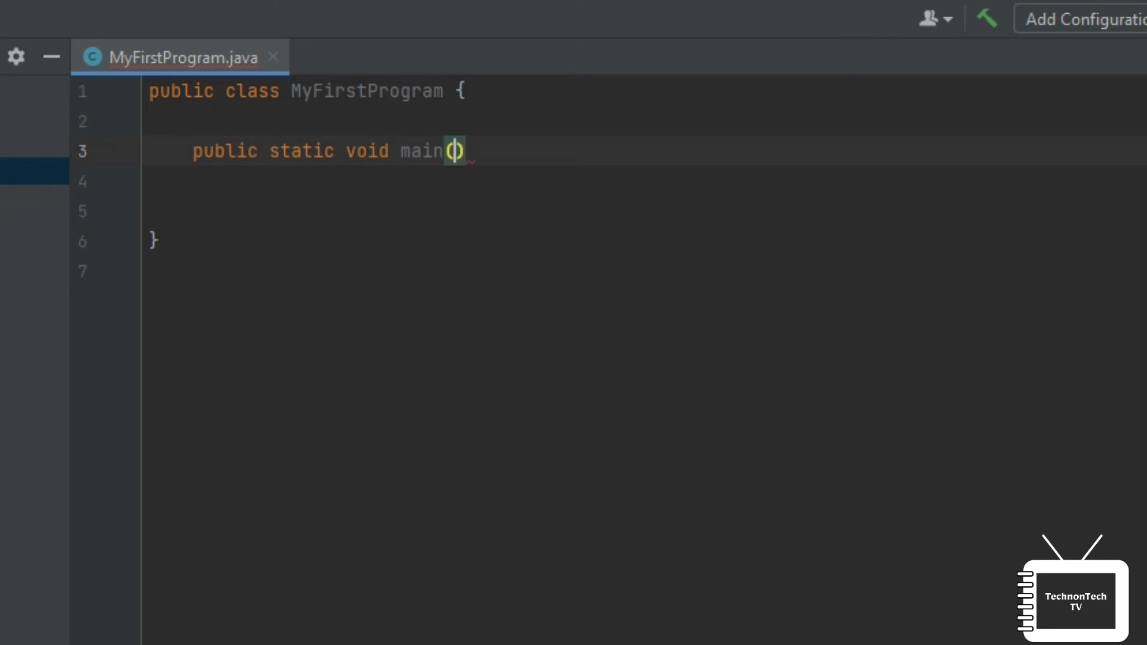
- Give main the parameter String args[] and add a braced method body with blank lines
text(S)
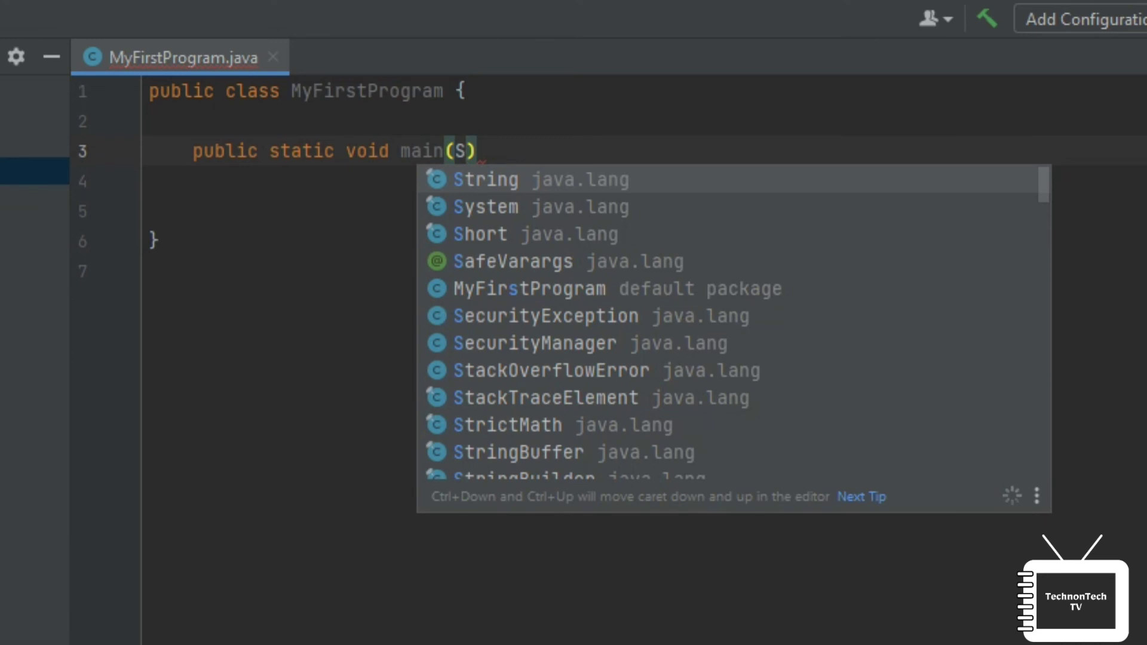
text(t)
key(Down)
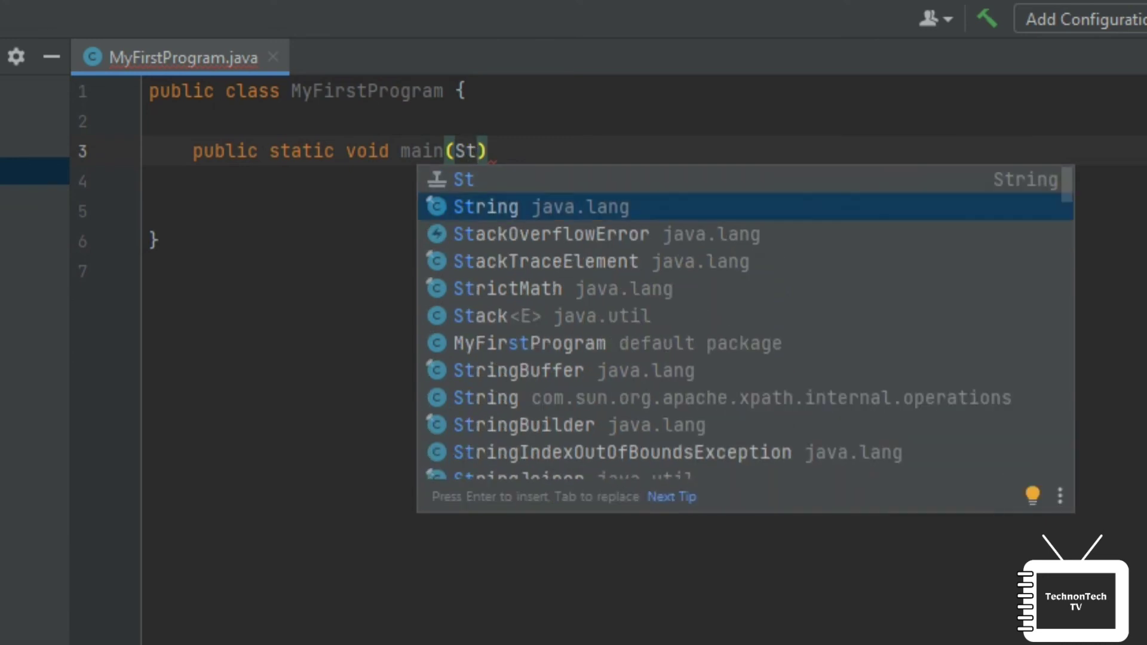
key(Return)
text(ar)
text(gs)
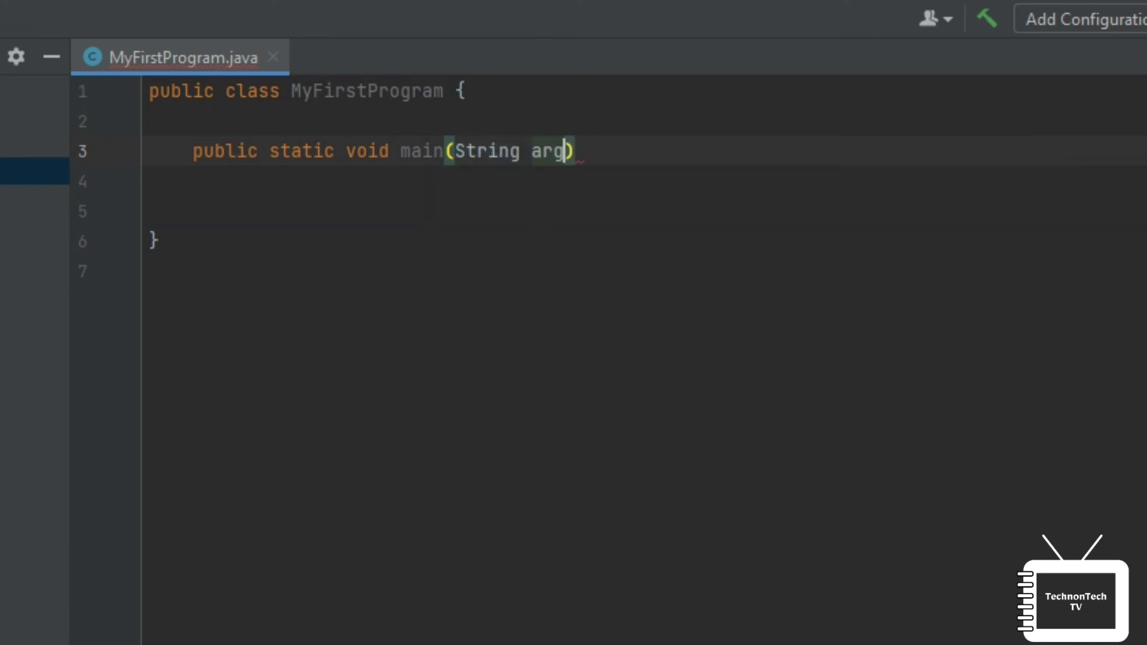
text([]))
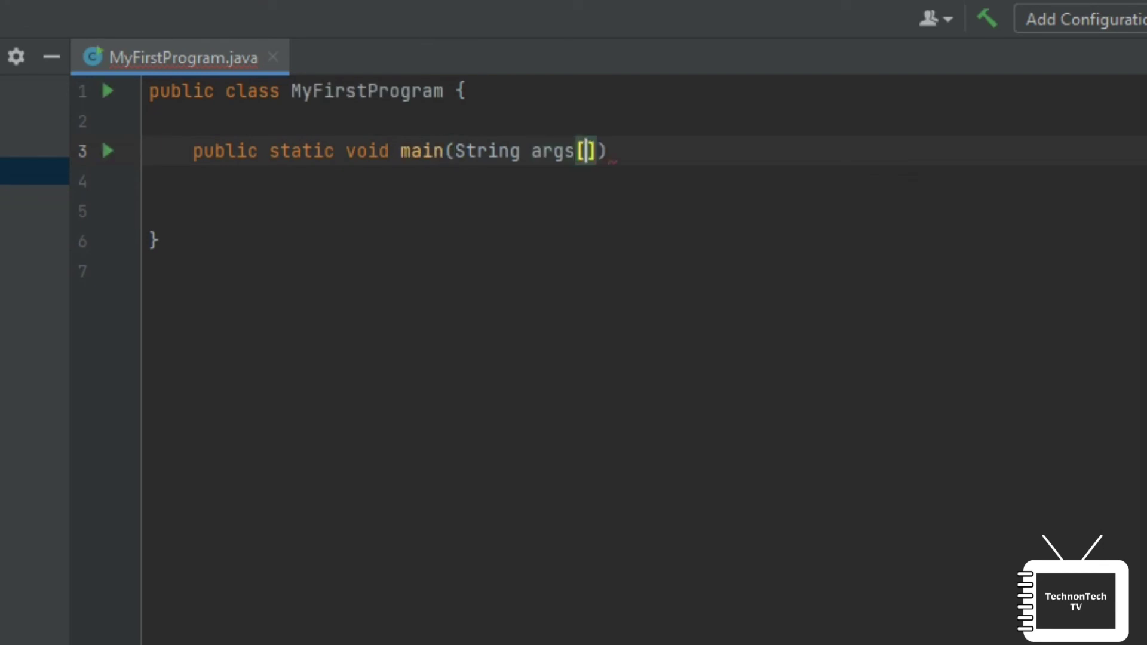
text( {)
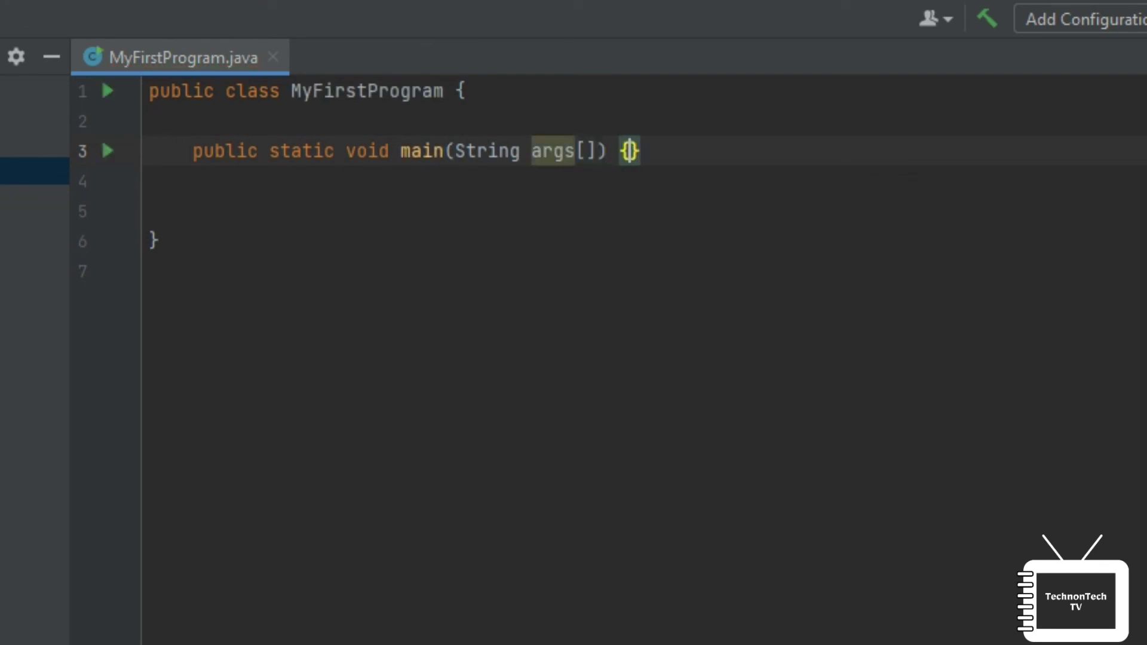
key(Return)
key(Return)
key(Return)
key(Up)
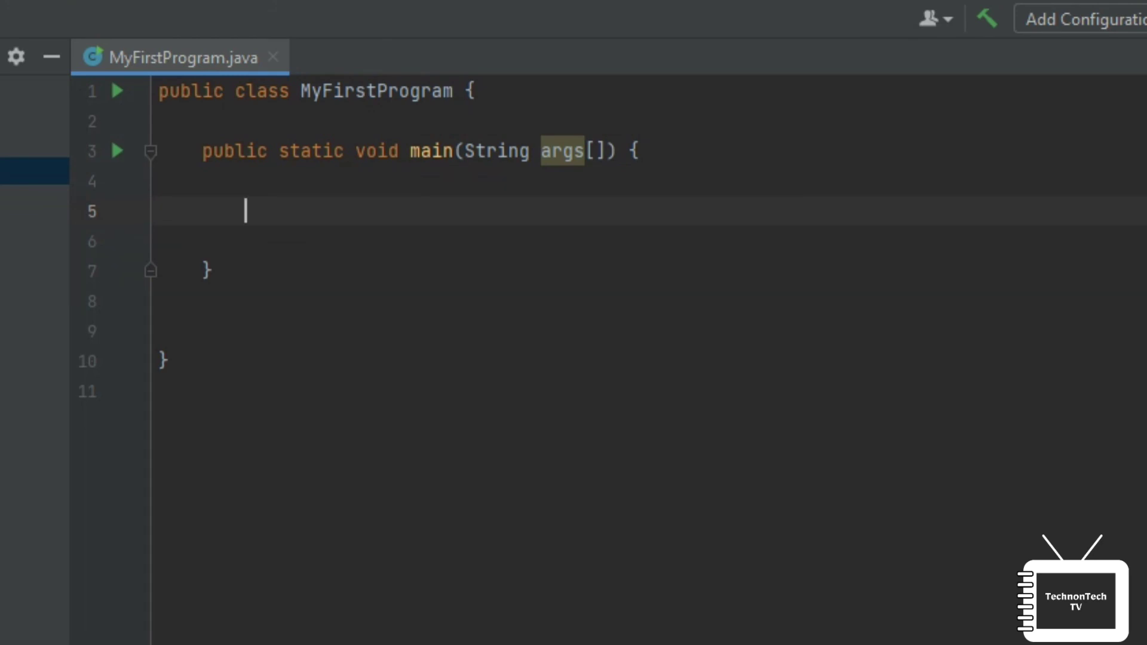
- Add a System.out.println statement to main that prints "My First Java Program"
text(System.o)
key(Return)
text(.)
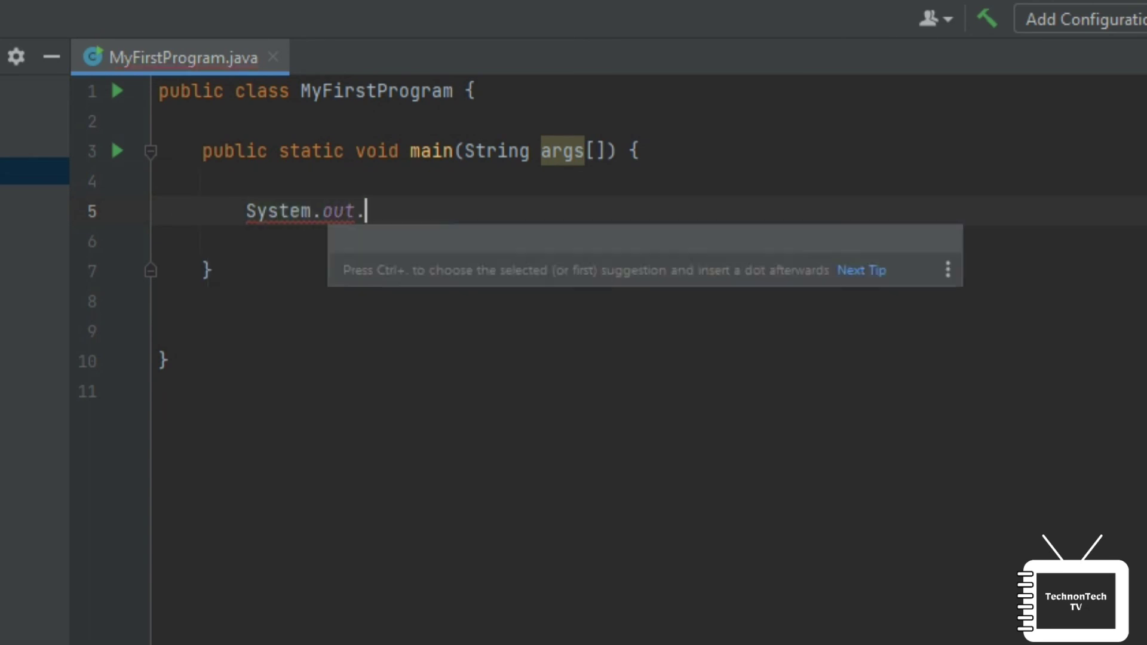
key(Return)
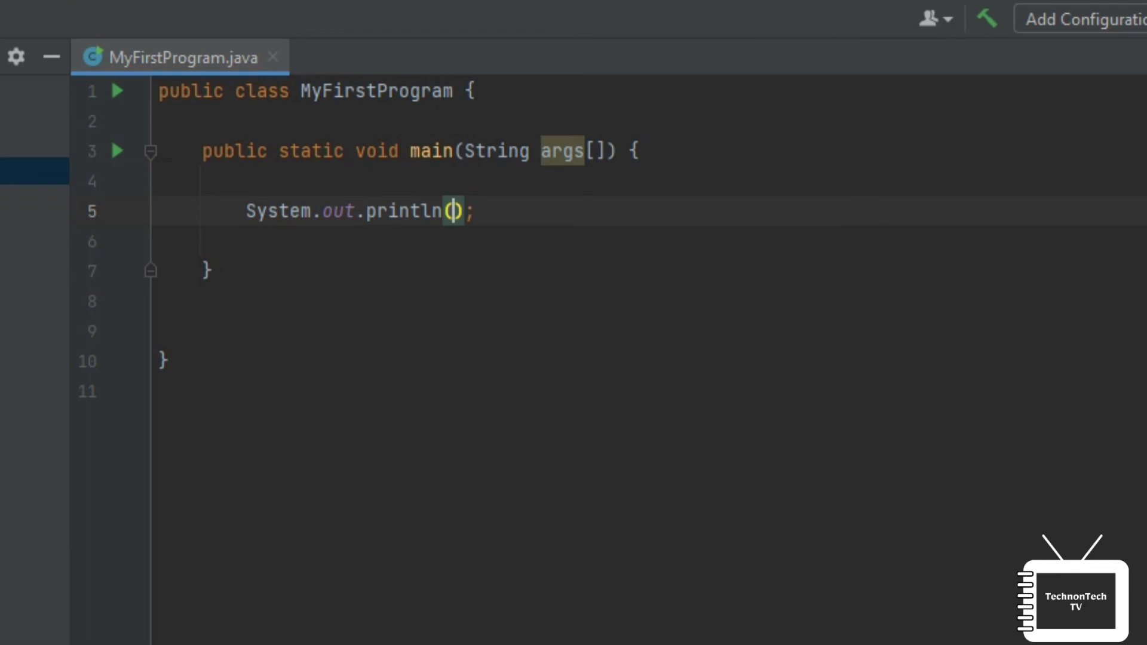
text(")
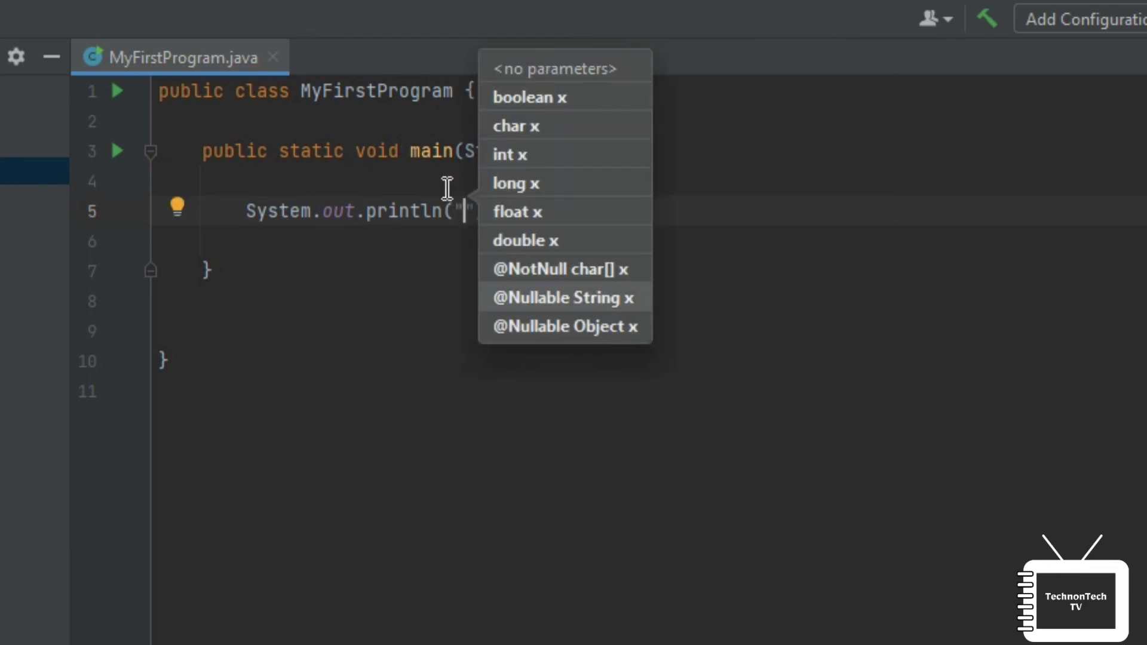
click(464, 210)
text(My First Java Program)
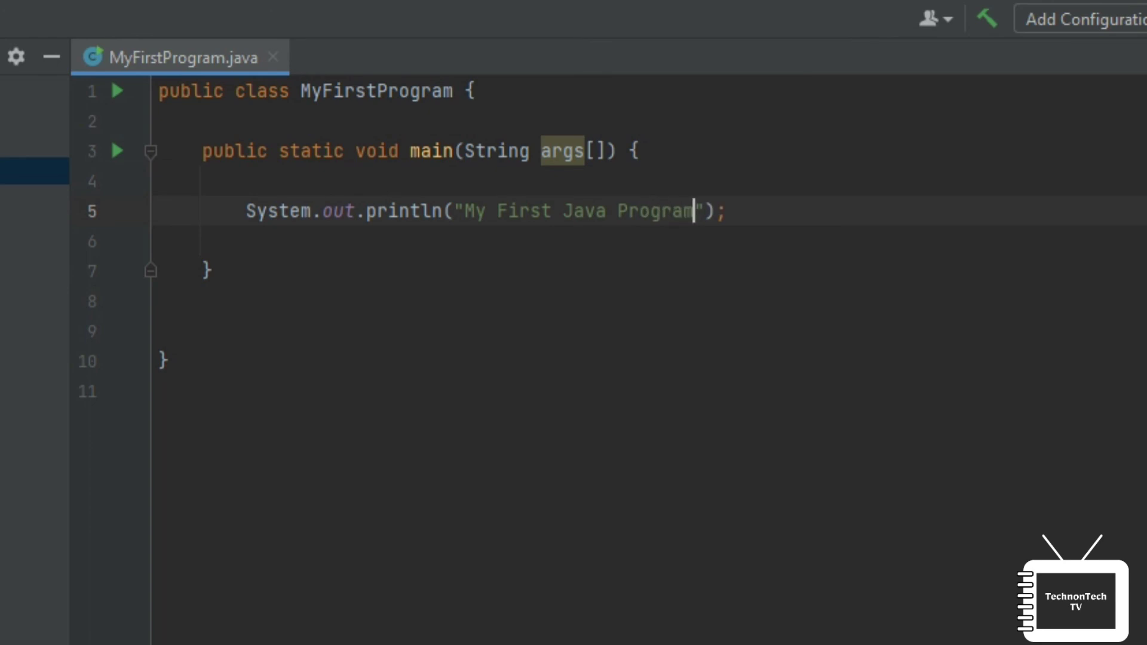
- Run MyFirstProgram.main() and check the printed text and the exit code line in the run output
click(412, 400)
click(117, 153)
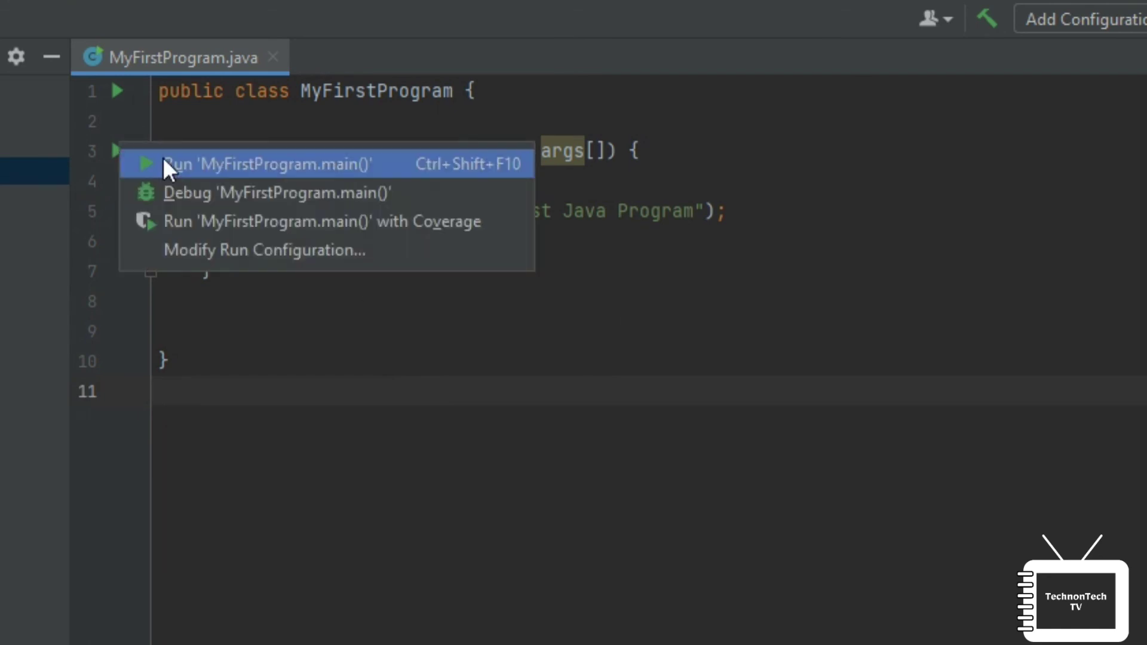
click(207, 162)
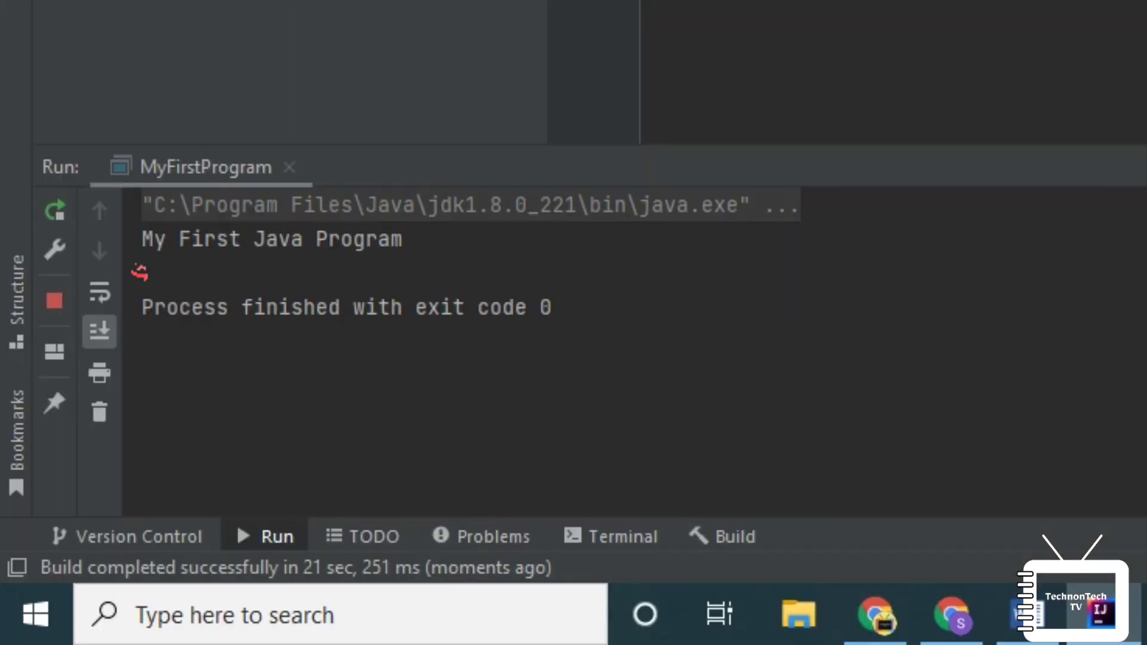
drag(448, 248, 141, 238)
click(691, 316)
drag(589, 317, 142, 307)
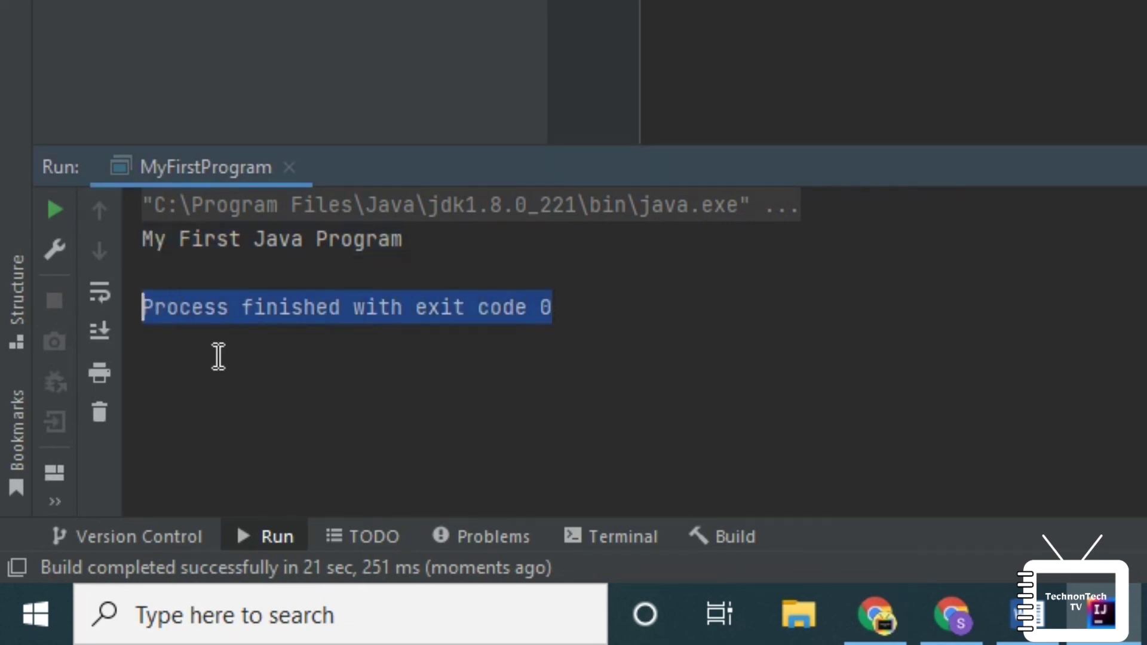
click(320, 443)
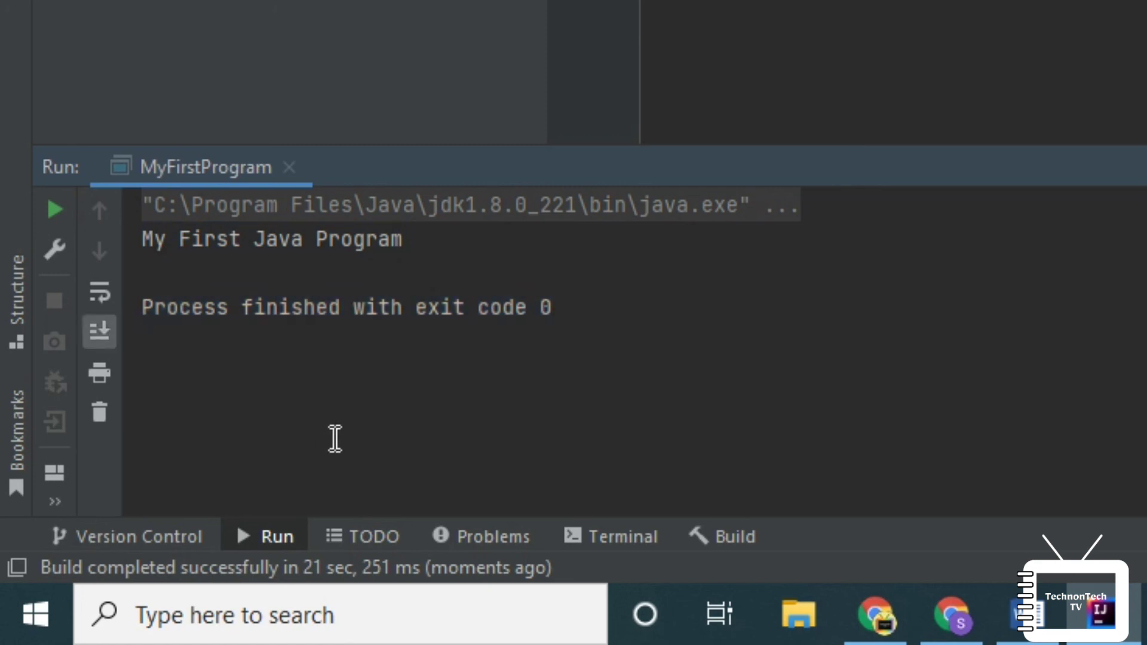